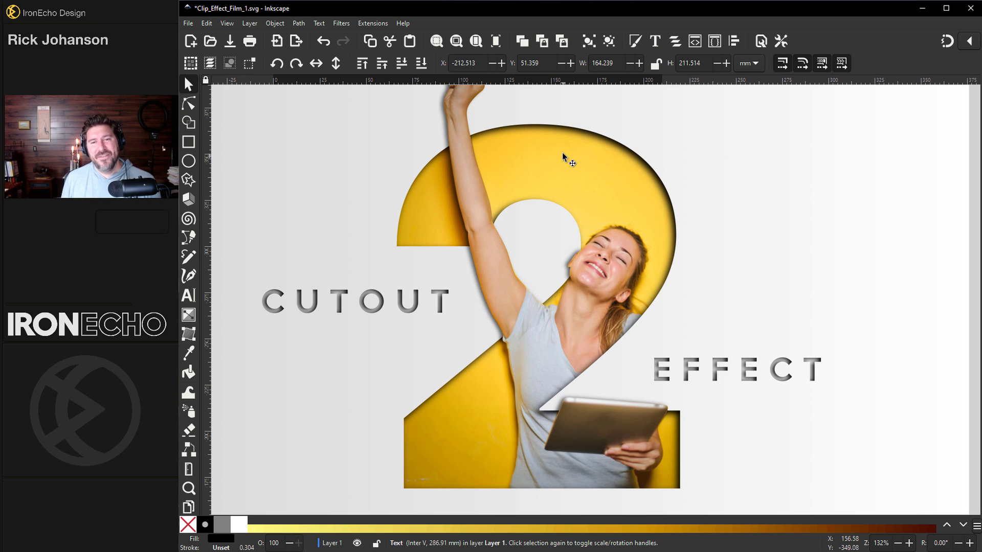
# - Scroll down past the finished cutout artwork to the black 2 beside the empty page
pyautogui.scroll(-15, 645, 210)
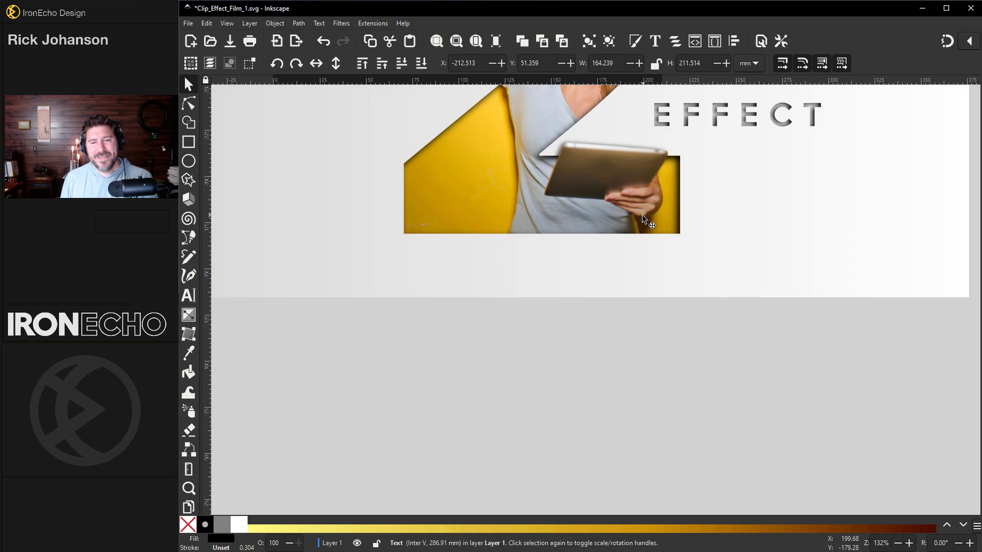
pyautogui.scroll(-1, 639, 217)
pyautogui.scroll(-1, 637, 219)
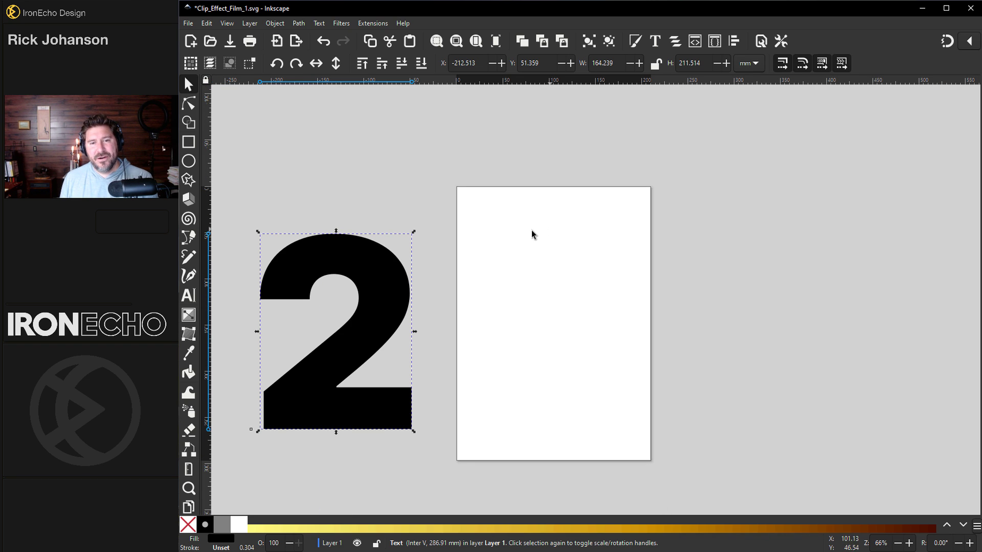
pyautogui.click(562, 226)
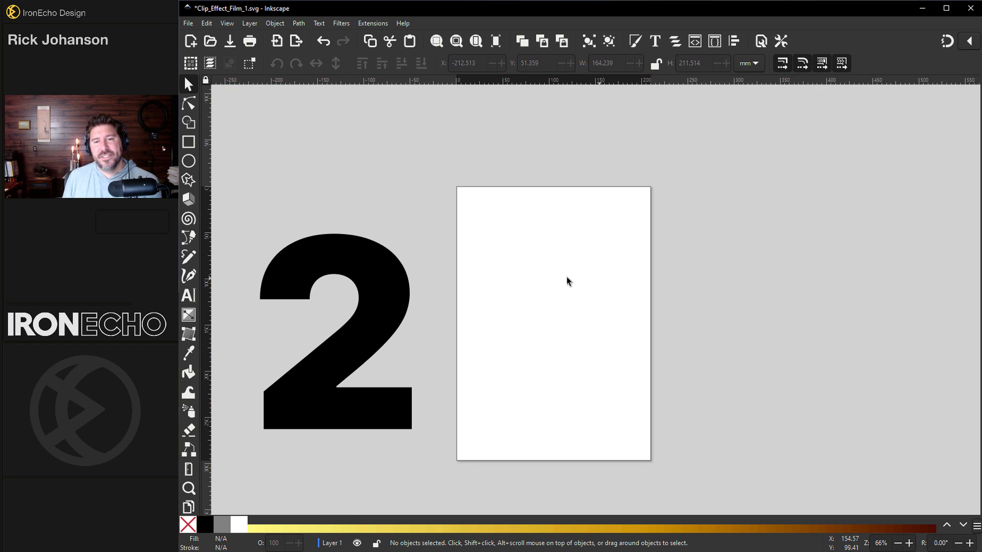
pyautogui.click(188, 23)
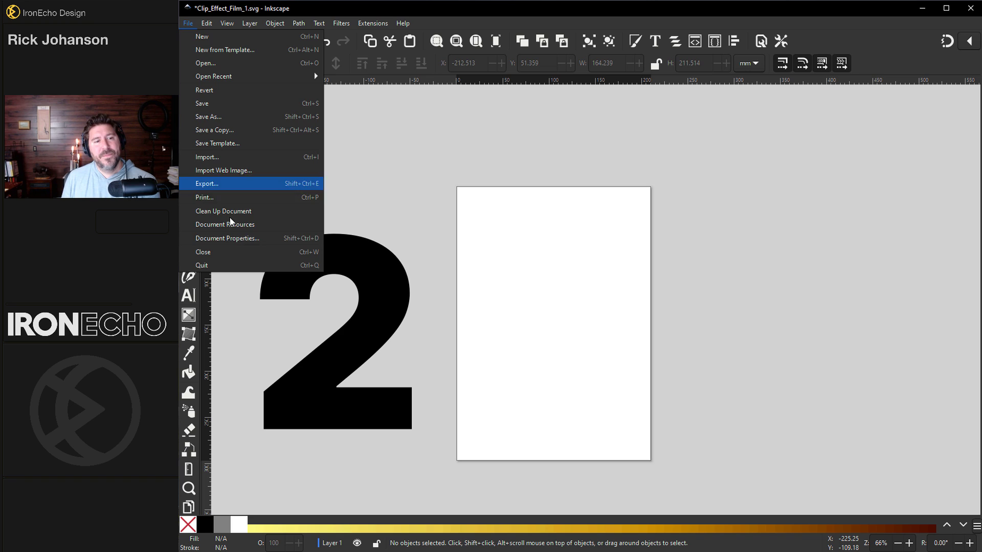
pyautogui.click(235, 236)
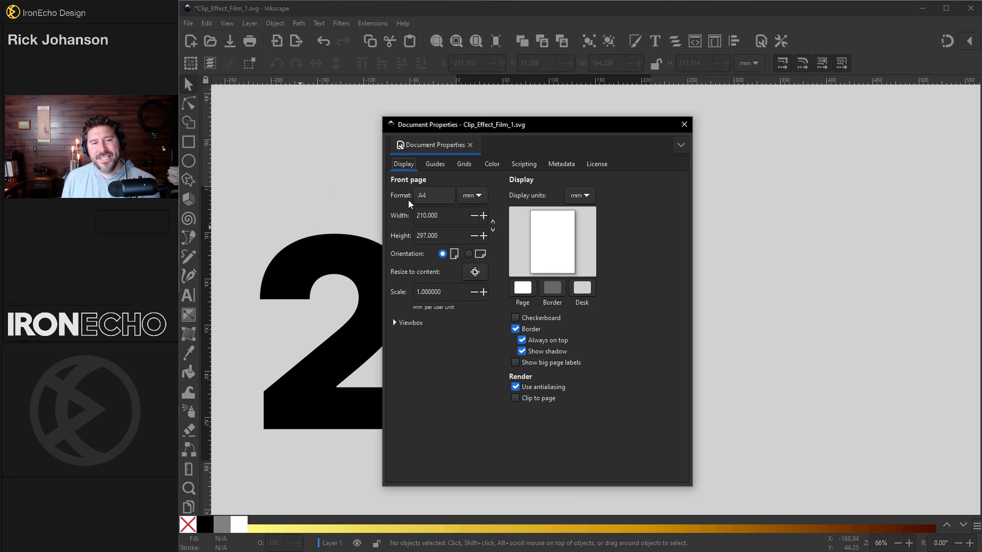
pyautogui.click(684, 124)
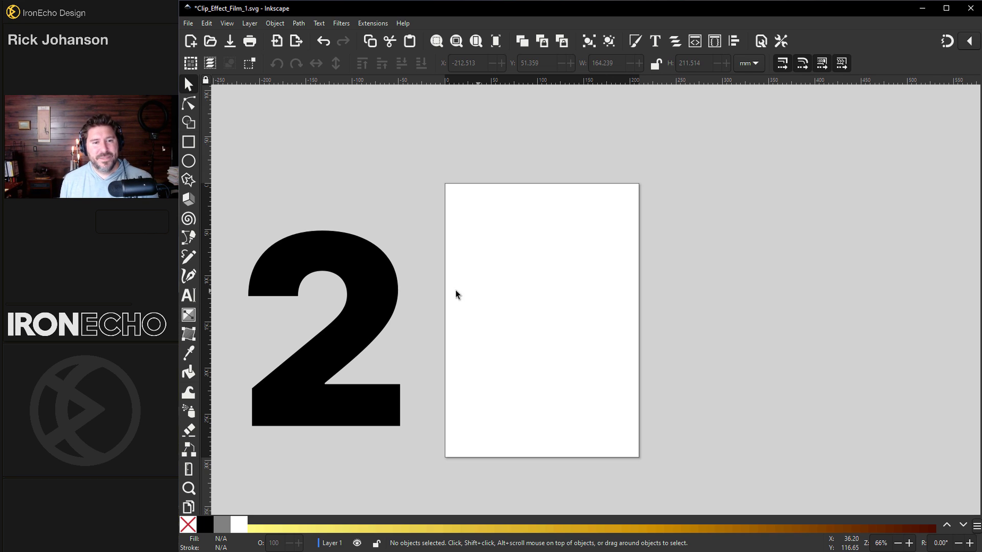
# - Move the black 2 onto the page and set its font size to 285
pyautogui.click(361, 287)
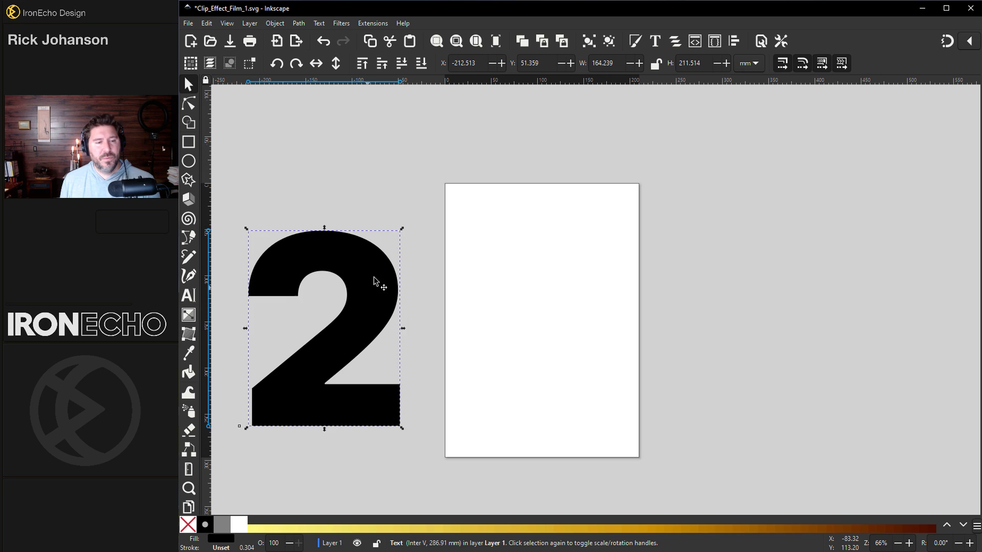
pyautogui.moveTo(354, 293); pyautogui.dragTo(567, 282)
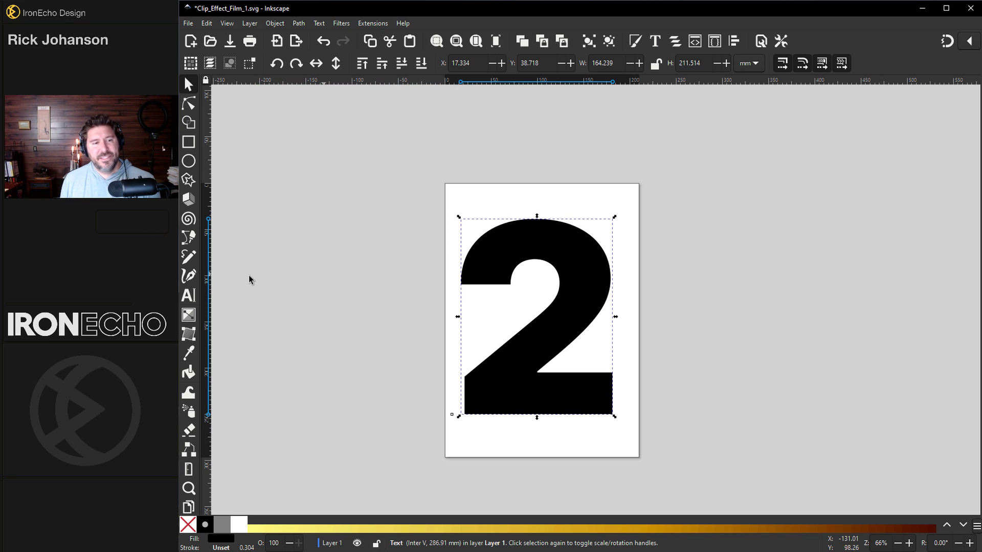
pyautogui.click(189, 295)
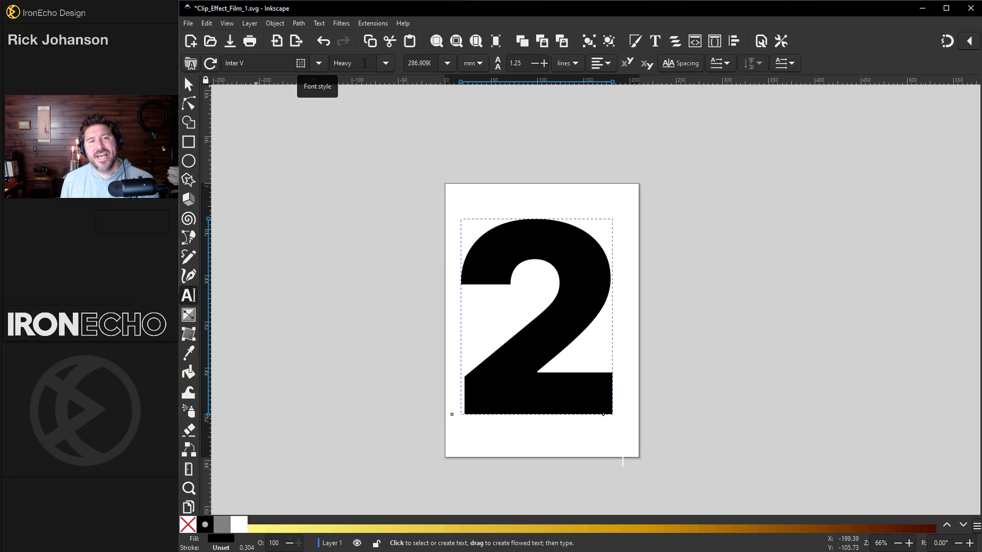
pyautogui.click(419, 62)
pyautogui.write('285')
pyautogui.press('Return')
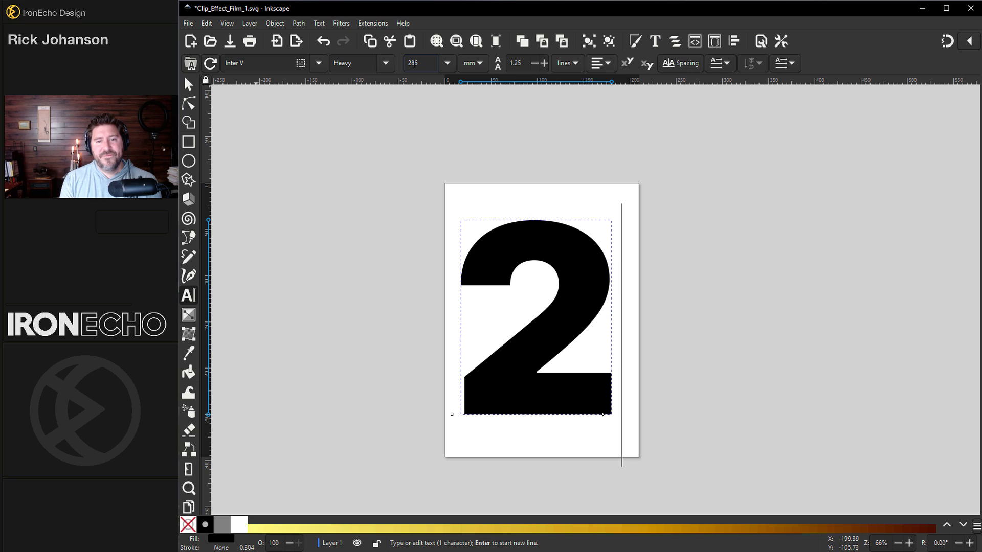
# - Convert the 2 from text to a path and shift it slightly up and left
pyautogui.click(300, 23)
pyautogui.click(314, 37)
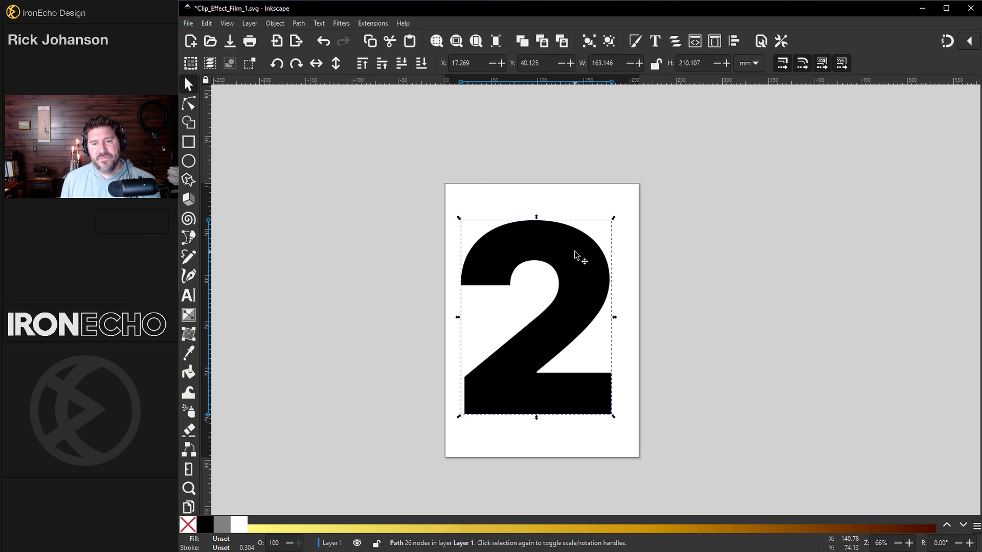
pyautogui.press('n')
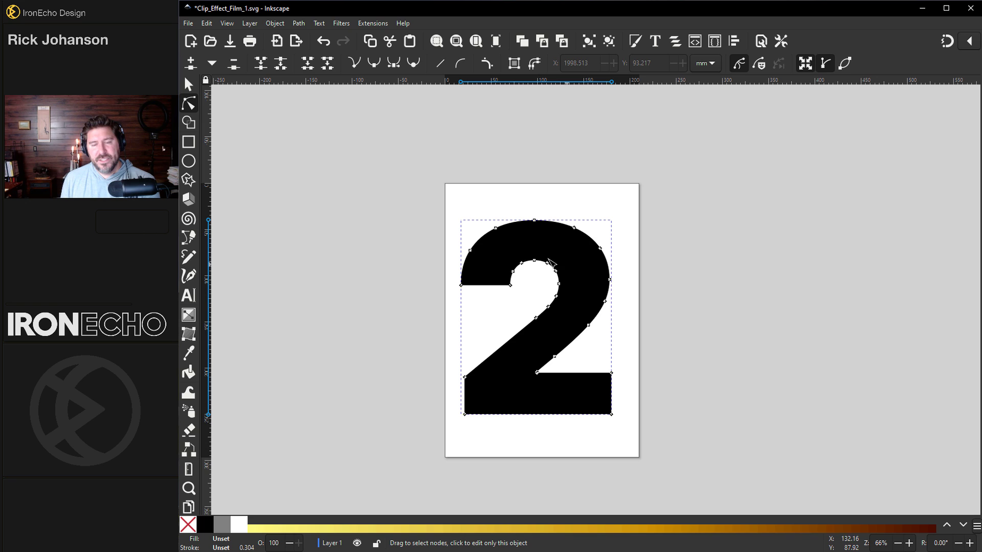
pyautogui.press('s')
pyautogui.moveTo(565, 252); pyautogui.dragTo(562, 236)
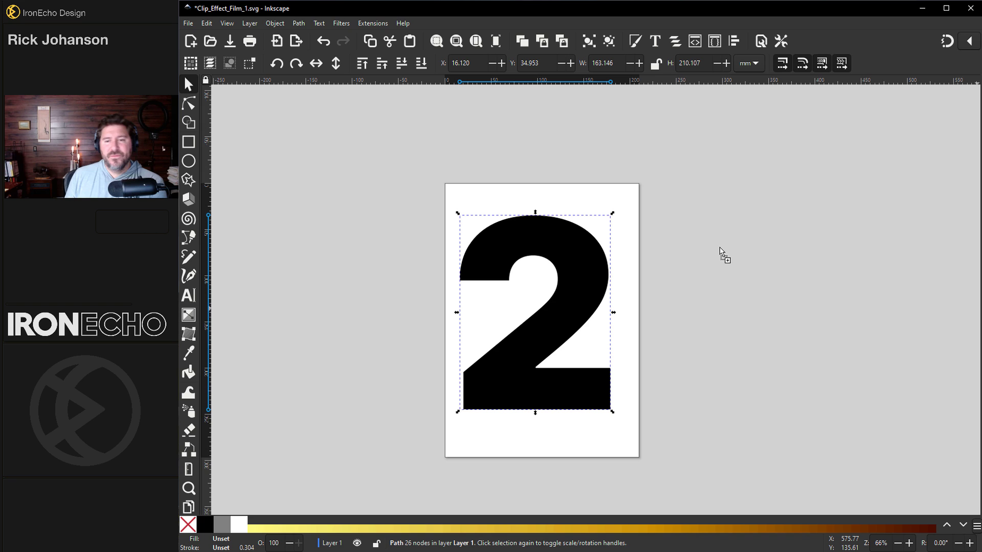
# - Import the jpeg photo of the woman as a linked, not embedded, image
pyautogui.moveTo(413, 250); pyautogui.dragTo(412, 250)
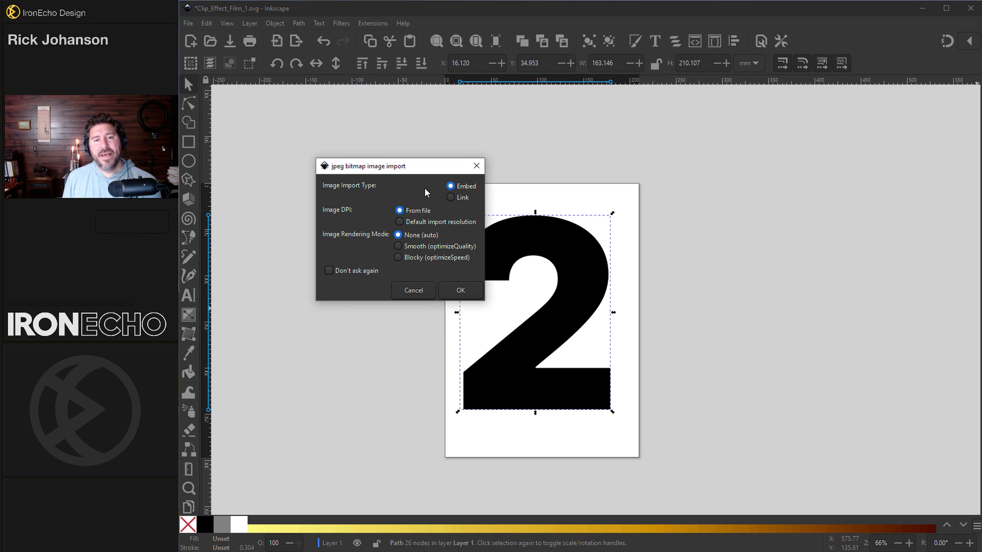
pyautogui.click(452, 197)
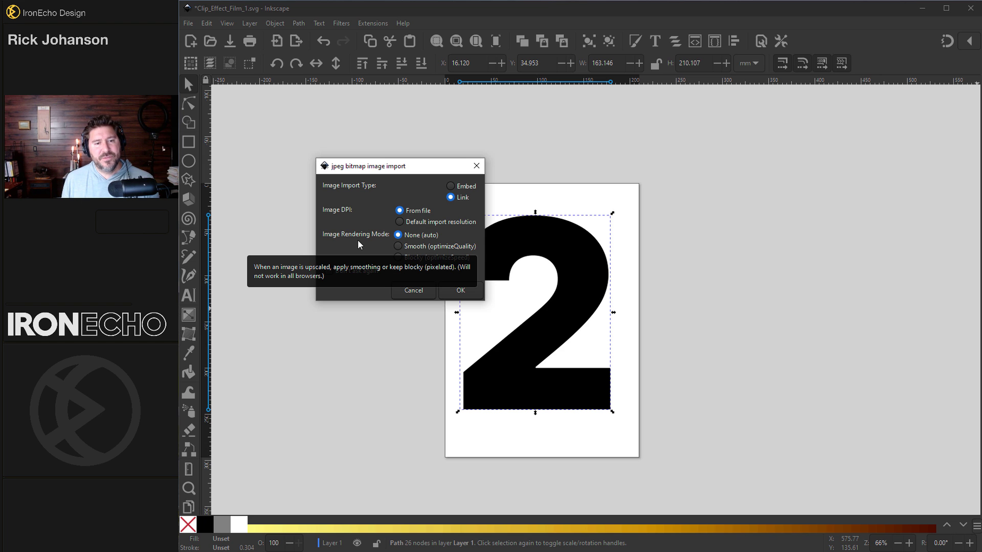
pyautogui.click(461, 290)
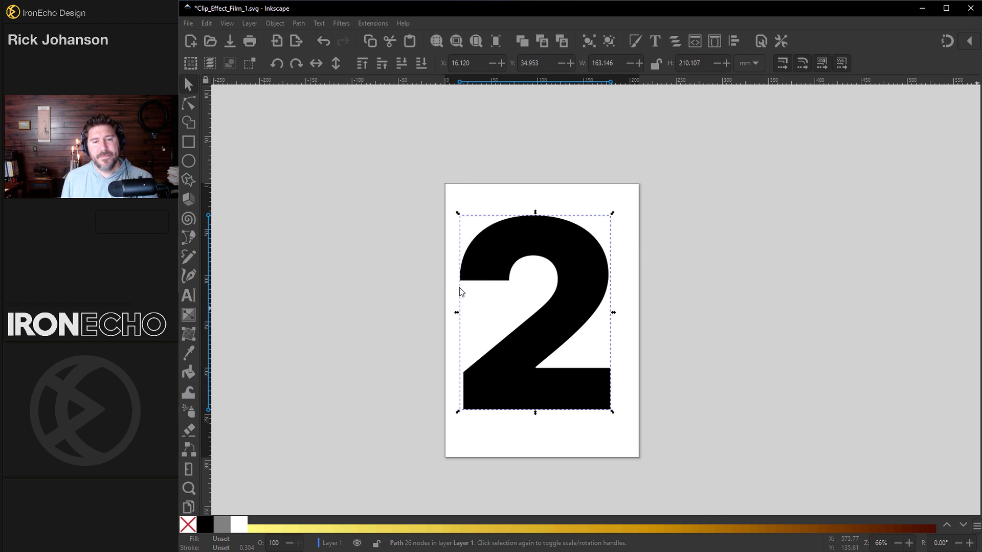
# - Shrink the photo beside the page and raise the 2 on top, positioned over the woman
pyautogui.press('3')
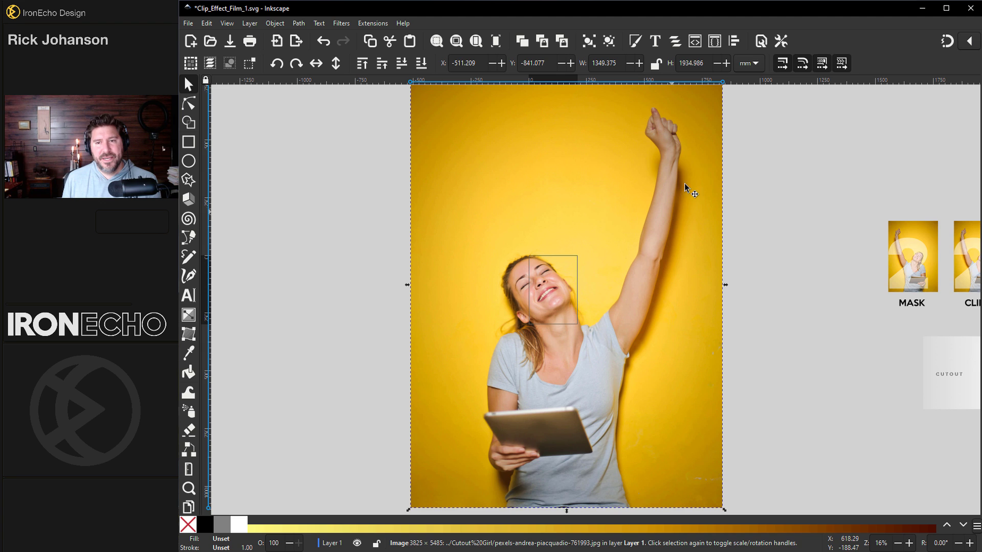
pyautogui.scroll(2, 684, 183)
pyautogui.moveTo(680, 140); pyautogui.dragTo(649, 278)
pyautogui.scroll(2, 618, 326)
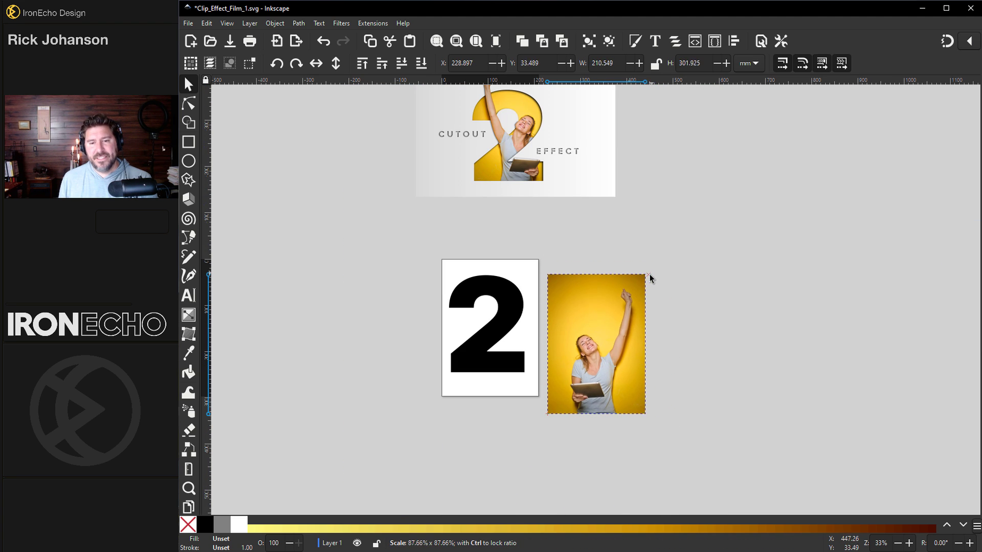
pyautogui.scroll(2, 622, 314)
pyautogui.click(373, 339)
pyautogui.moveTo(399, 323); pyautogui.dragTo(551, 331)
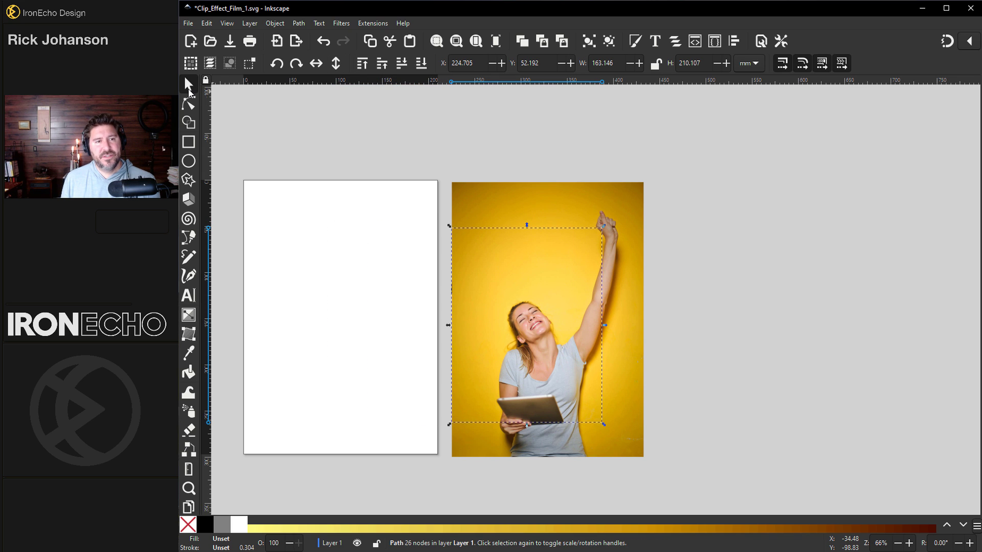
pyautogui.click(362, 63)
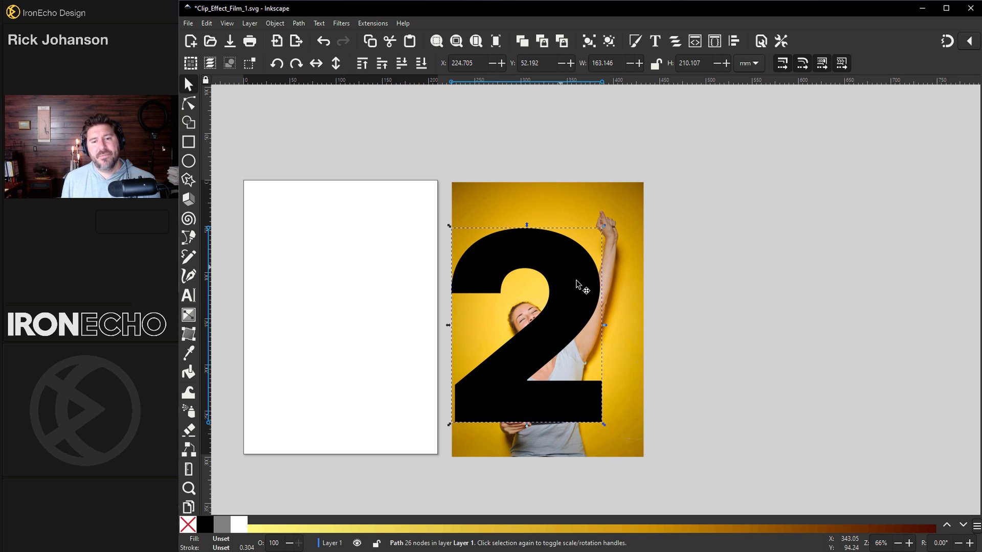
pyautogui.moveTo(576, 284); pyautogui.dragTo(592, 288)
# - Fill the 2 with white at 50% opacity
pyautogui.click(238, 525)
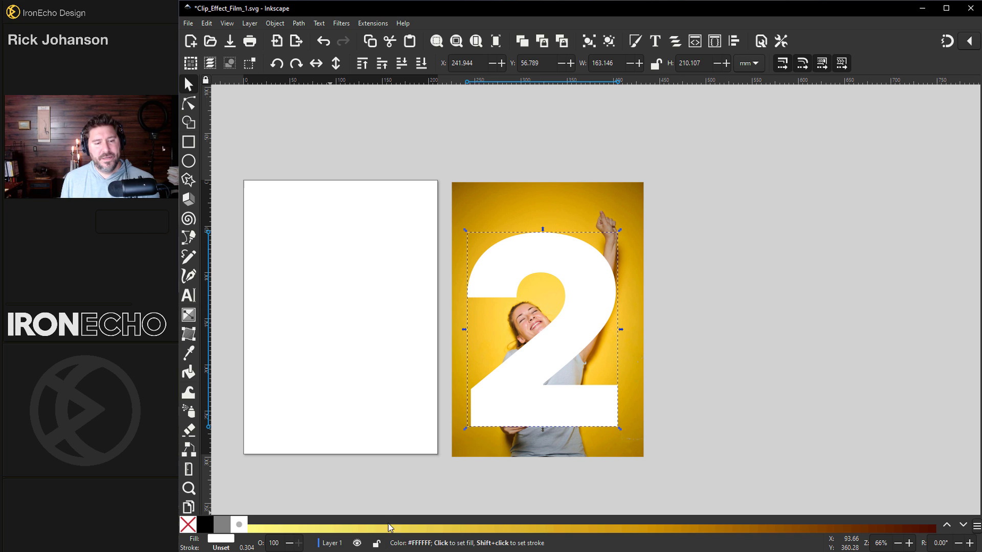
pyautogui.doubleClick(275, 544)
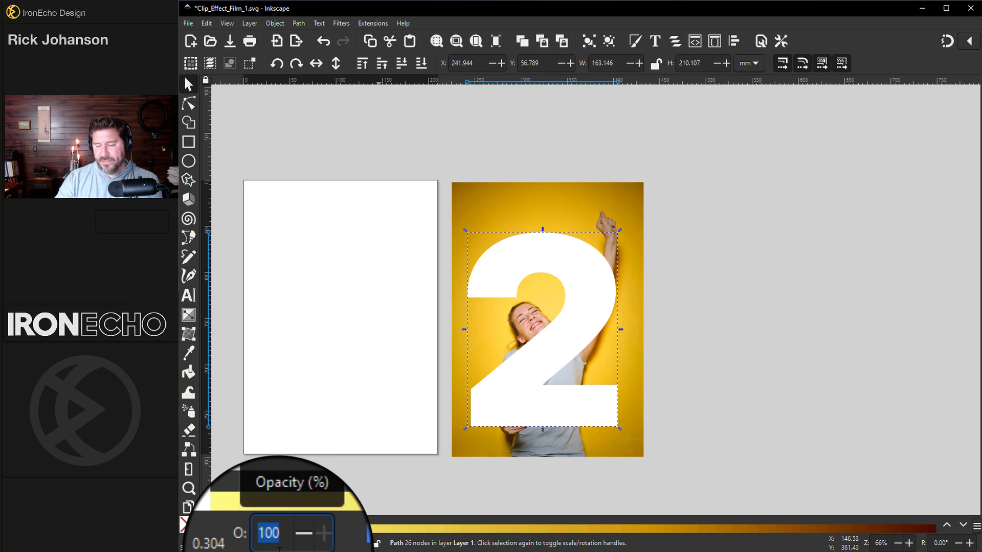
pyautogui.write('50')
pyautogui.press('Return')
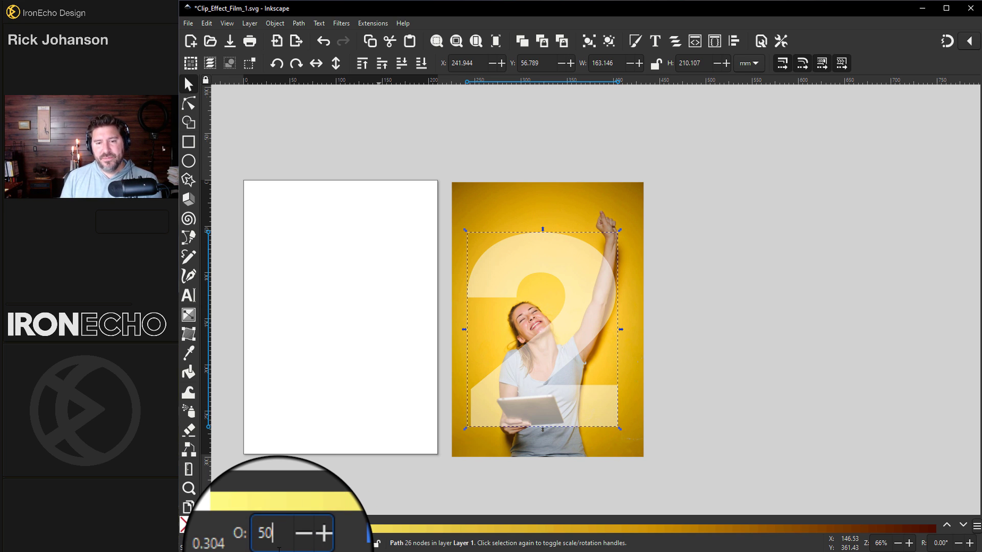
# - Mirror the photo horizontally and nudge it slightly right under the translucent 2
pyautogui.click(563, 209)
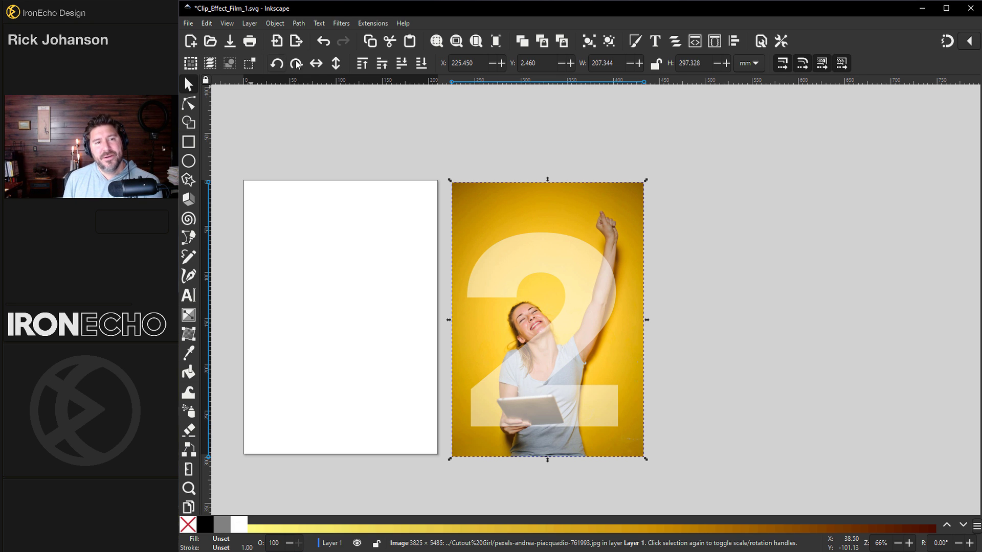
pyautogui.click(317, 63)
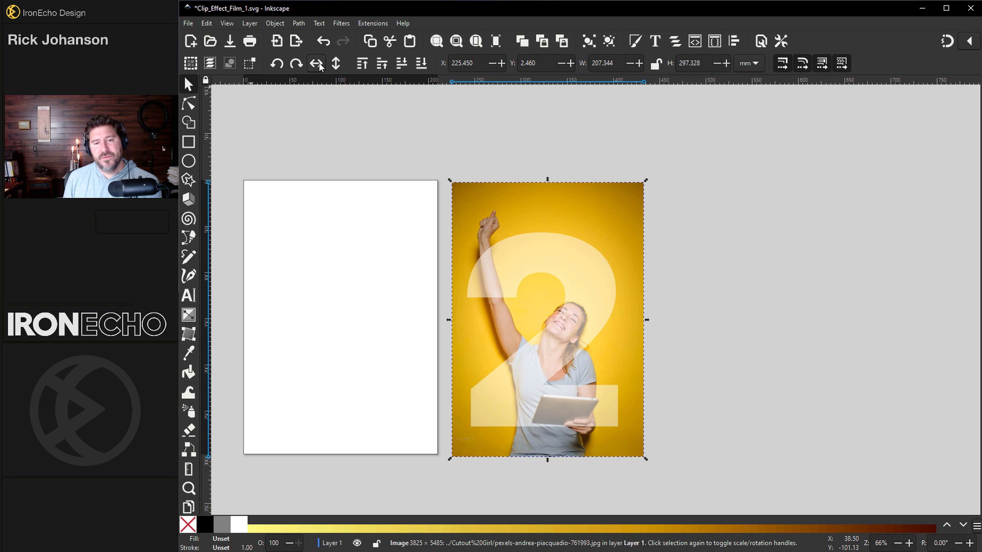
pyautogui.keyDown('ctrl'); pyautogui.scroll(3, 578, 327); pyautogui.keyUp('ctrl')
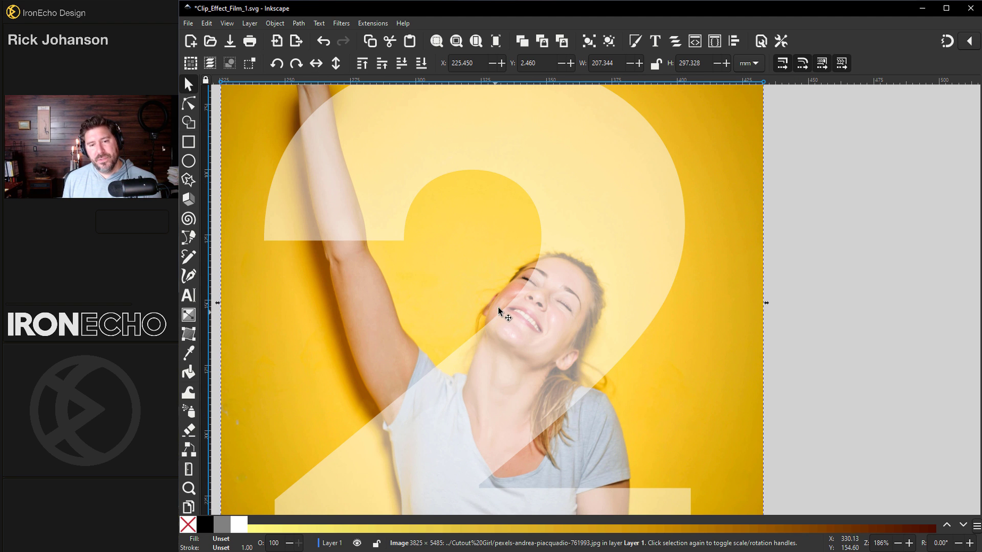
pyautogui.moveTo(498, 306)
pyautogui.mouseDown()
pyautogui.moveTo(509, 299)
pyautogui.moveTo(496, 290)
pyautogui.moveTo(520, 293)
pyautogui.moveTo(512, 299)
pyautogui.mouseUp()
pyautogui.scroll(-5, 511, 306)
pyautogui.keyDown('ctrl'); pyautogui.scroll(-1, 553, 318); pyautogui.keyUp('ctrl')
pyautogui.keyDown('ctrl'); pyautogui.scroll(-2, 521, 324); pyautogui.keyUp('ctrl')
# - Duplicate the photo-and-2 pair and slide the copies to the right above the labels
pyautogui.moveTo(408, 95); pyautogui.dragTo(669, 428)
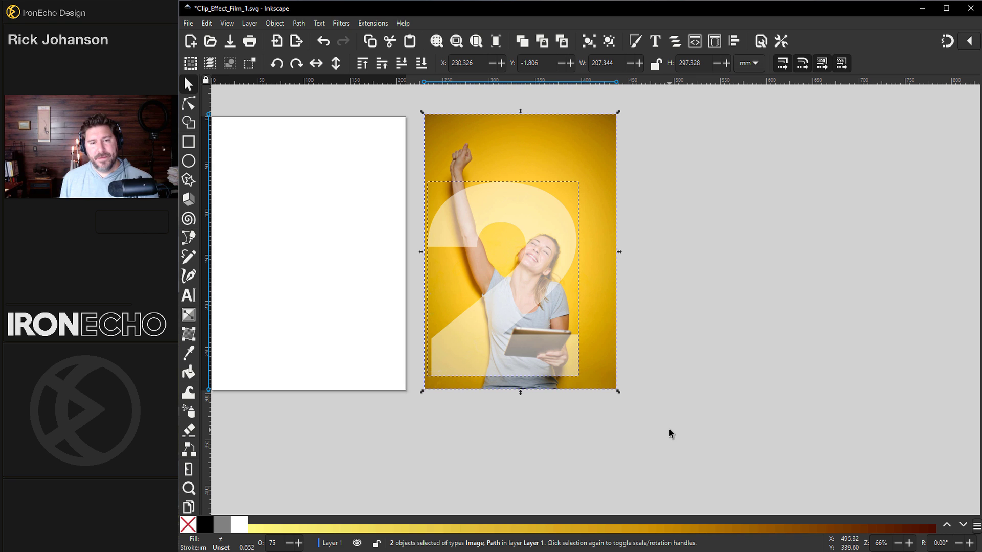
pyautogui.press('ctrl')
pyautogui.hotkey('ctrl', 'd')
pyautogui.moveTo(510, 308); pyautogui.dragTo(683, 334)
pyautogui.keyDown('ctrl'); pyautogui.scroll(-1, 667, 329); pyautogui.keyUp('ctrl')
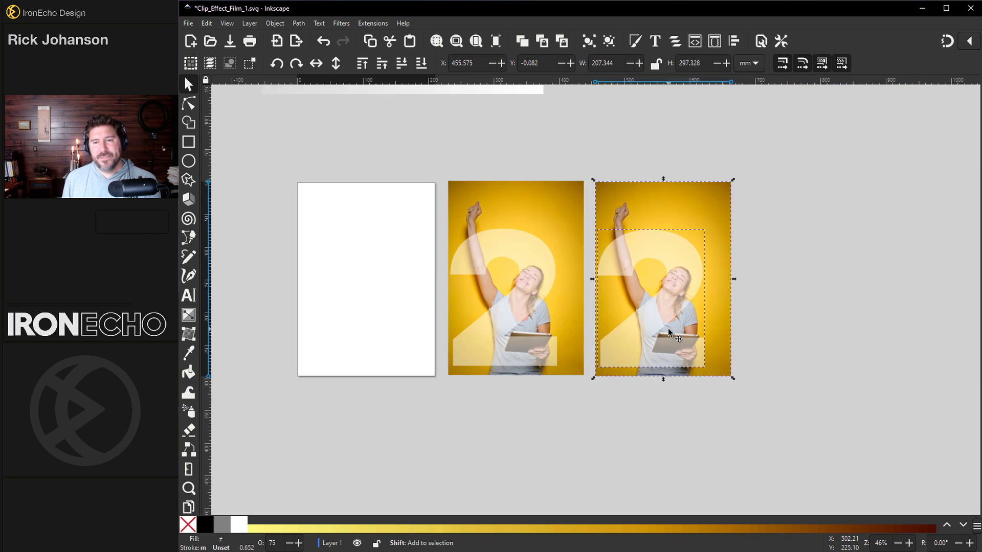
pyautogui.keyDown('shift'); pyautogui.hscroll(10, 666, 328); pyautogui.keyUp('shift')
pyautogui.scroll(4, 629, 337)
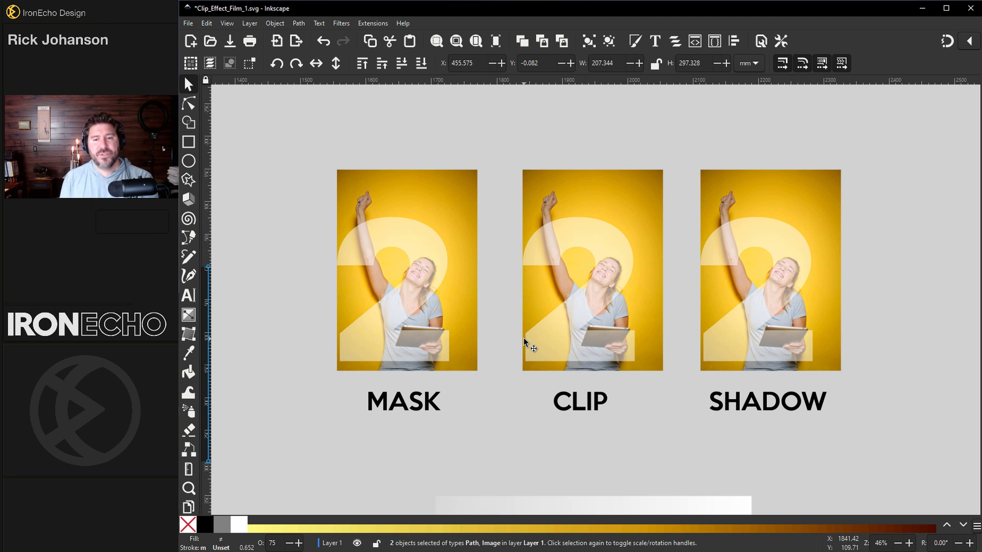
# - Set the opacity of the 2 on the MASK photo to 100
pyautogui.keyDown('ctrl'); pyautogui.scroll(1, 523, 337); pyautogui.keyUp('ctrl')
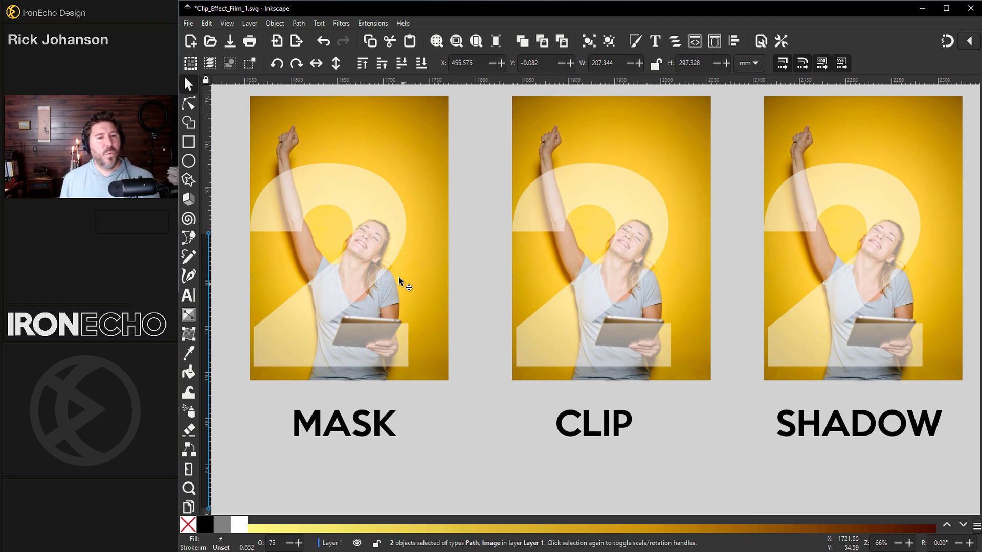
pyautogui.click(319, 195)
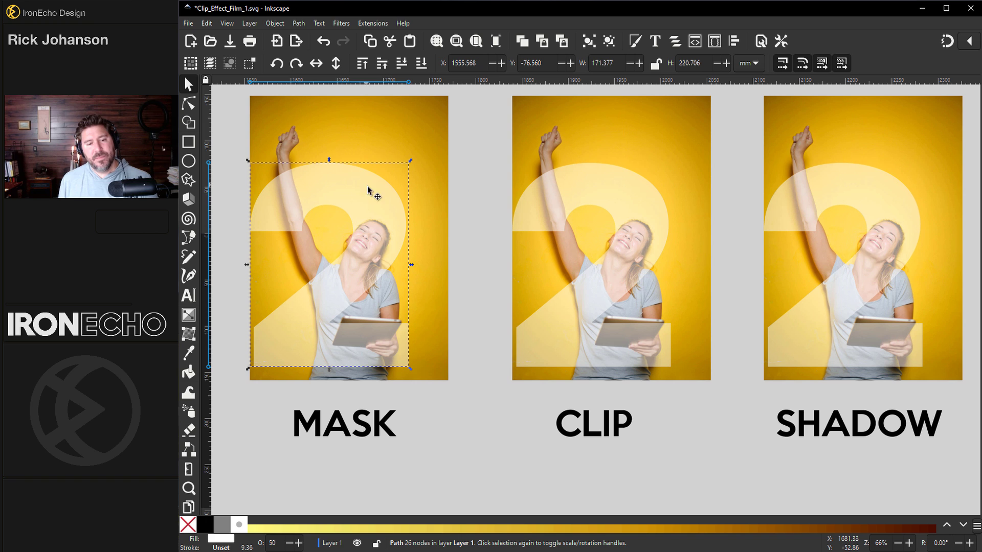
pyautogui.click(267, 545)
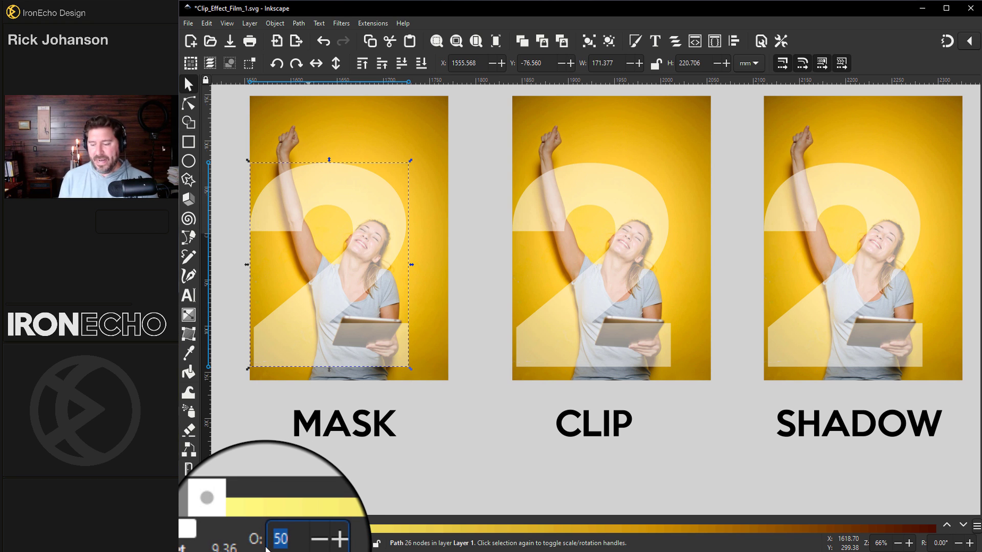
pyautogui.write('100')
pyautogui.press('Return')
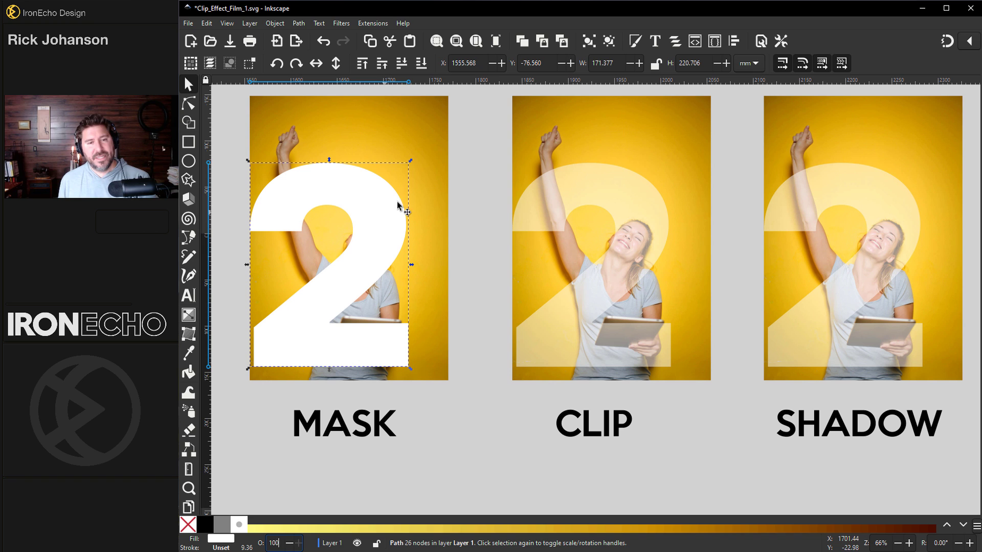
# - Mask the MASK photo with the 2 shape using Object > Mask > Set Mask
pyautogui.keyDown('shift'); pyautogui.click(425, 136); pyautogui.keyUp('shift')
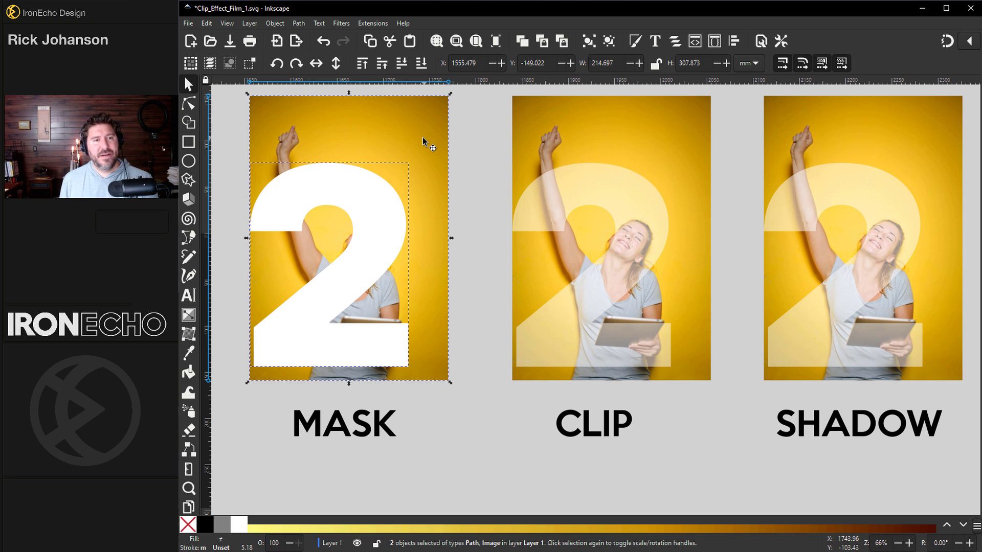
pyautogui.click(282, 26)
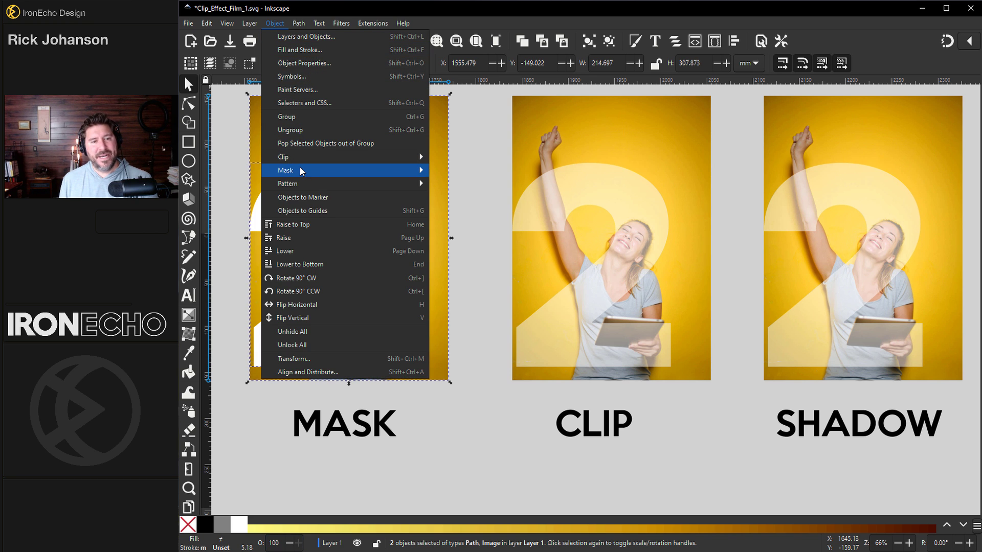
pyautogui.moveTo(399, 170)
pyautogui.click(454, 169)
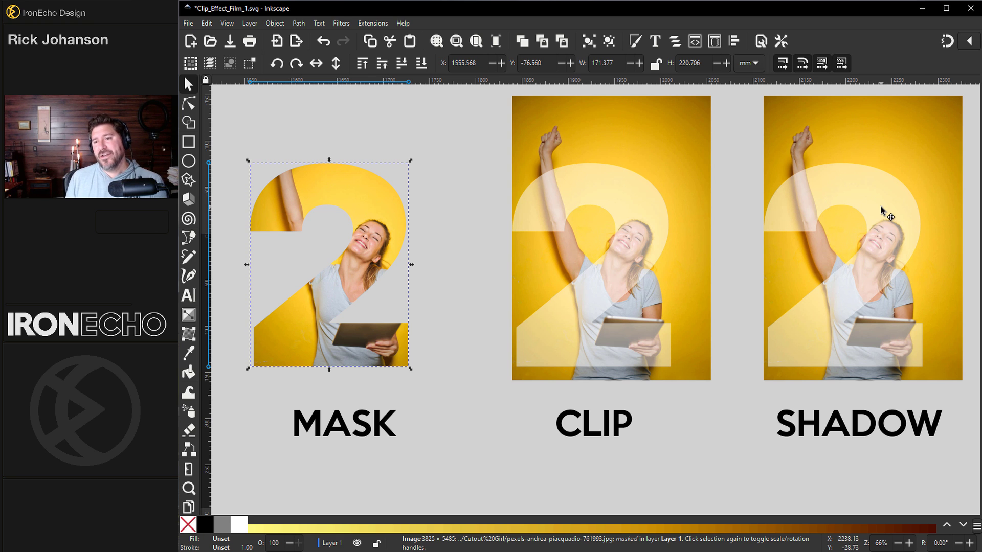
# - Make the SHADOW 2 fully opaque at 100 opacity
pyautogui.click(836, 172)
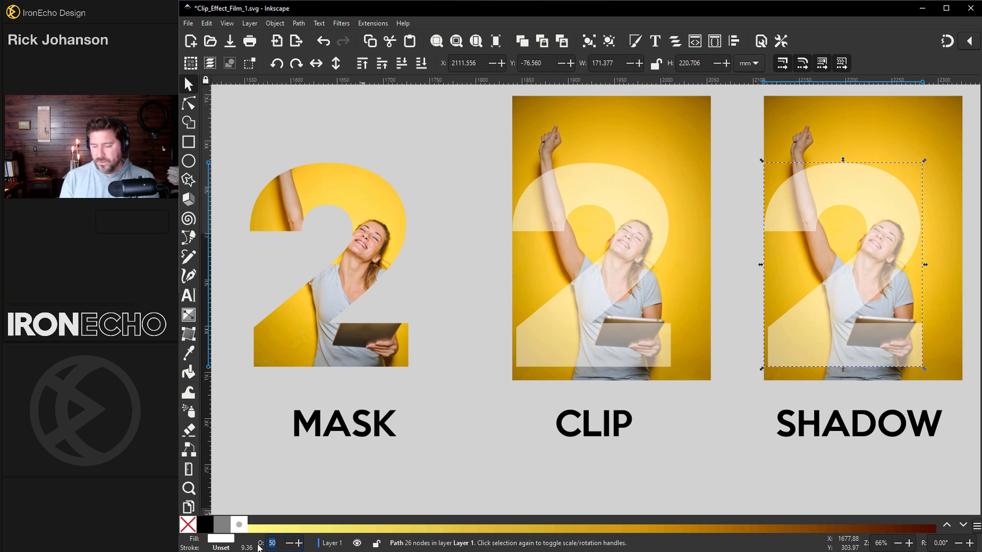
pyautogui.write('100')
pyautogui.press('Return')
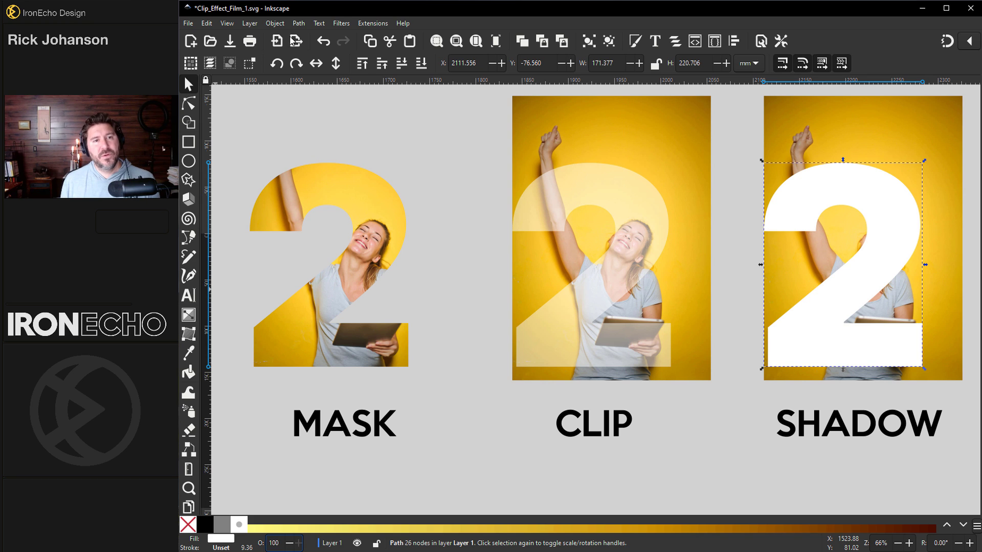
pyautogui.click(336, 23)
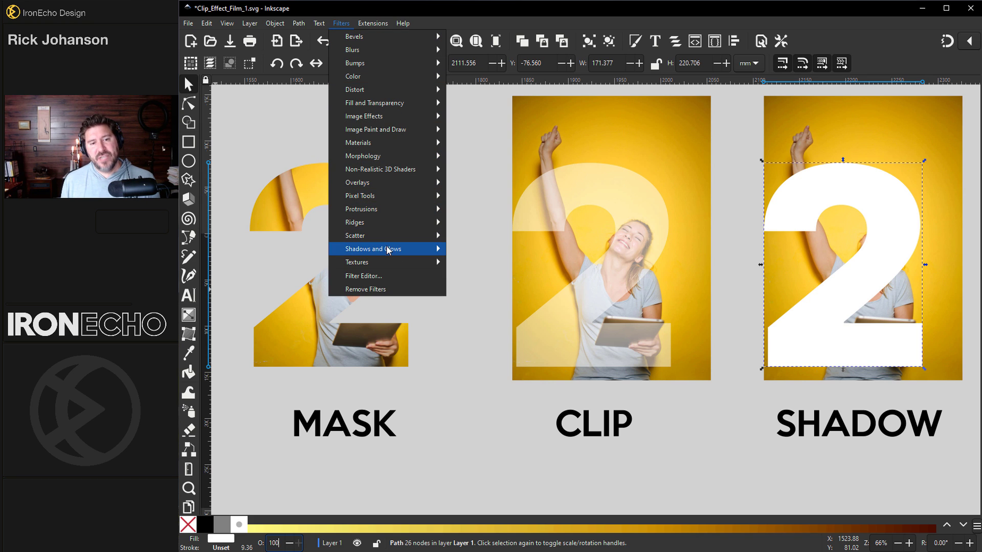
# - Apply a Drop Shadow with Inner cutout type to the SHADOW 2 and move it over the masked photo
pyautogui.moveTo(387, 249)
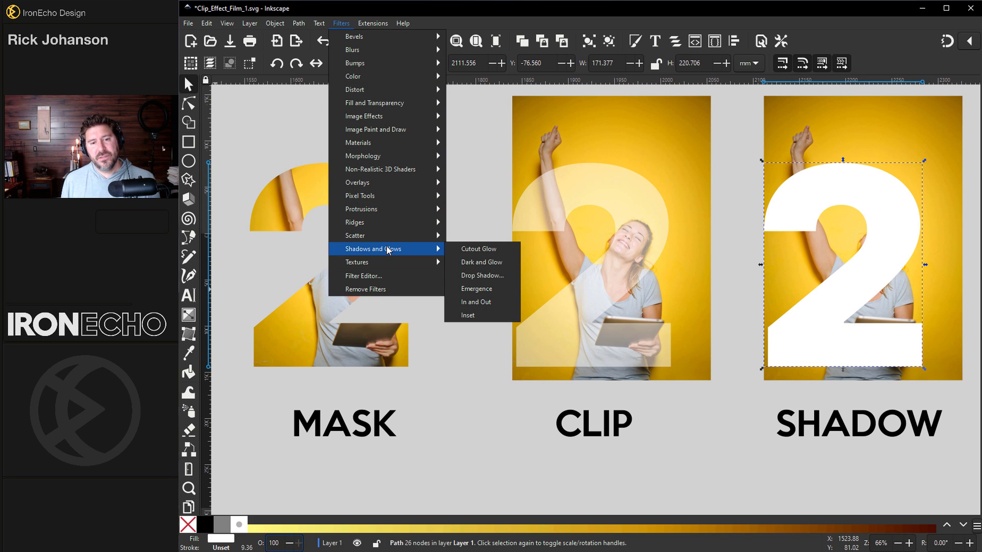
pyautogui.click(485, 275)
pyautogui.moveTo(376, 87); pyautogui.dragTo(573, 112)
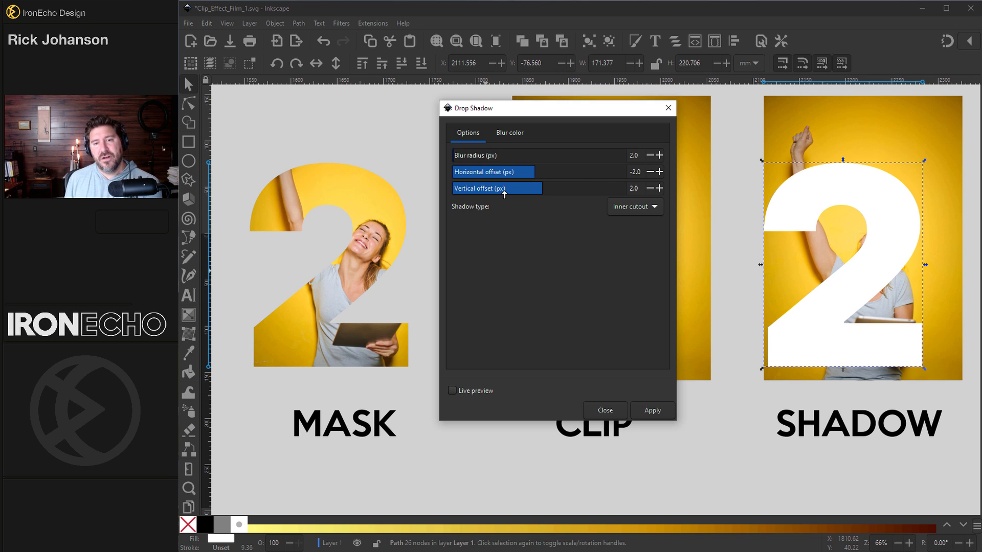
pyautogui.click(630, 207)
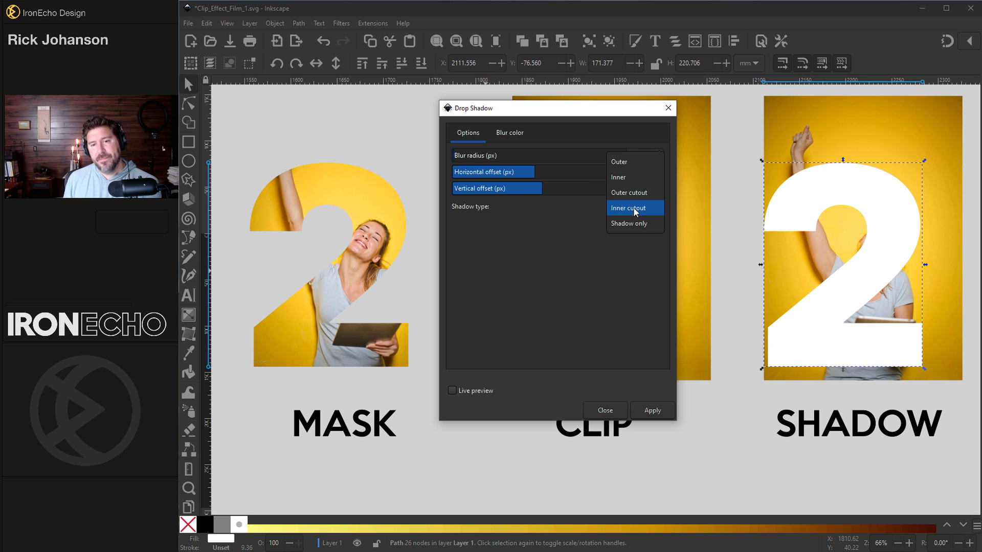
pyautogui.click(643, 211)
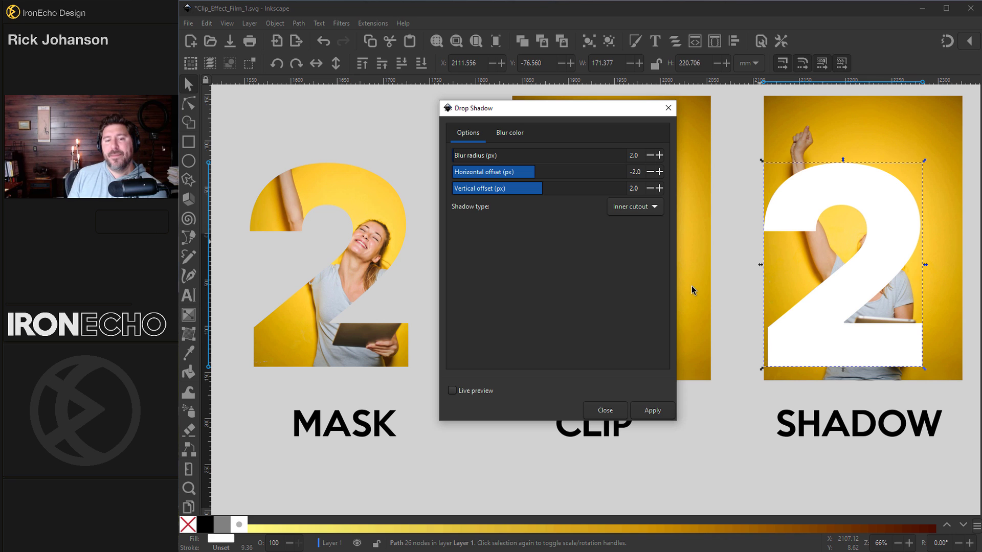
pyautogui.click(452, 390)
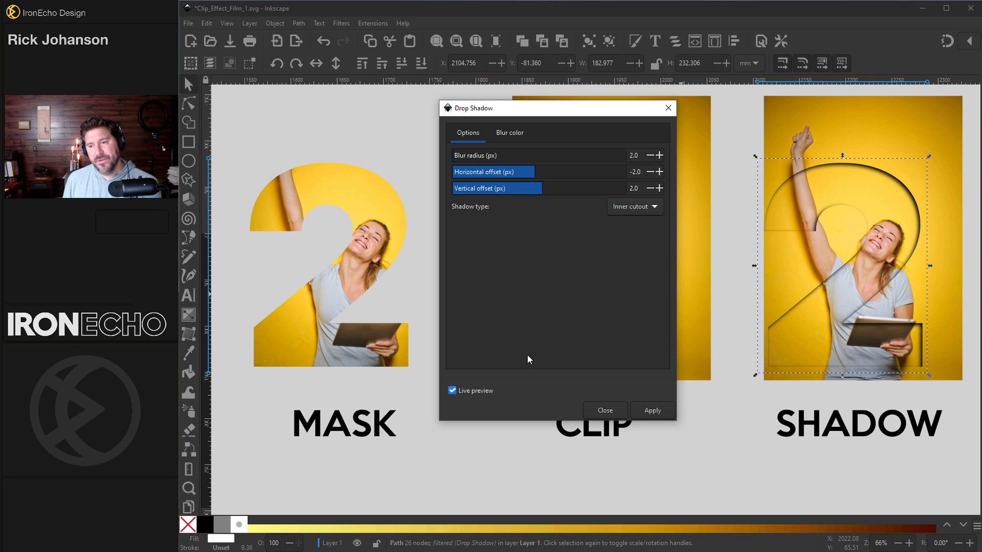
pyautogui.click(664, 411)
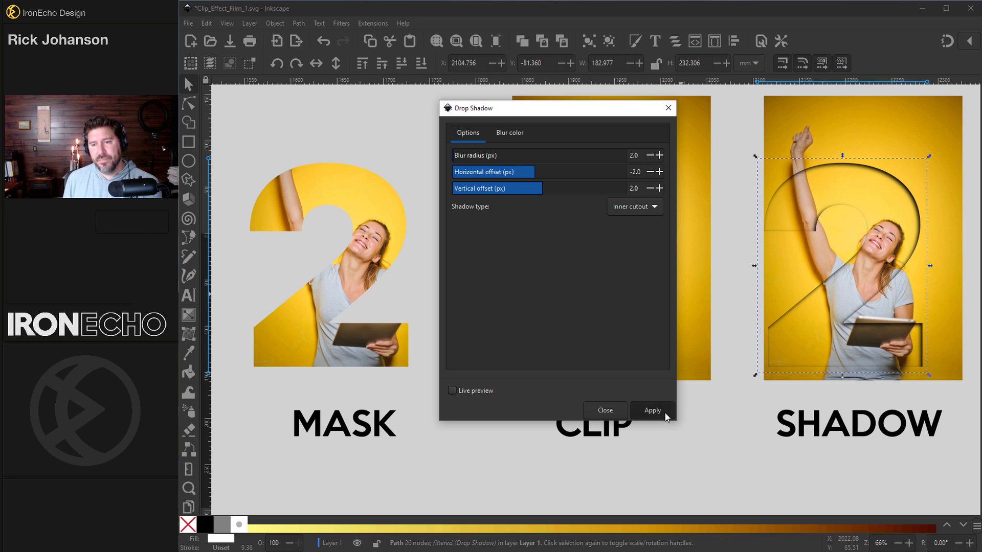
pyautogui.moveTo(865, 182); pyautogui.dragTo(375, 192)
# - Scroll the view to check the shadowed 2 over the masked photo
pyautogui.scroll(1, 376, 193)
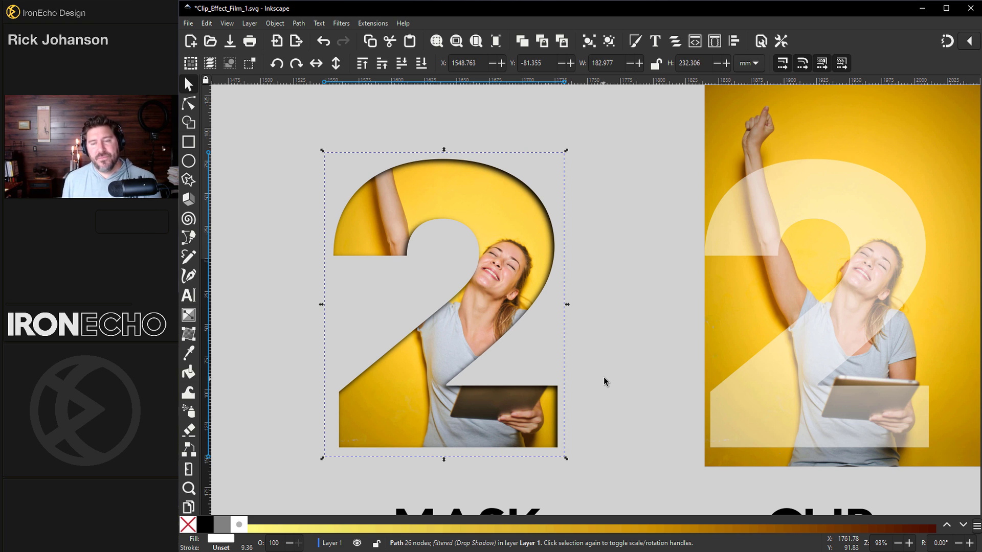
pyautogui.hscroll(10, 603, 376)
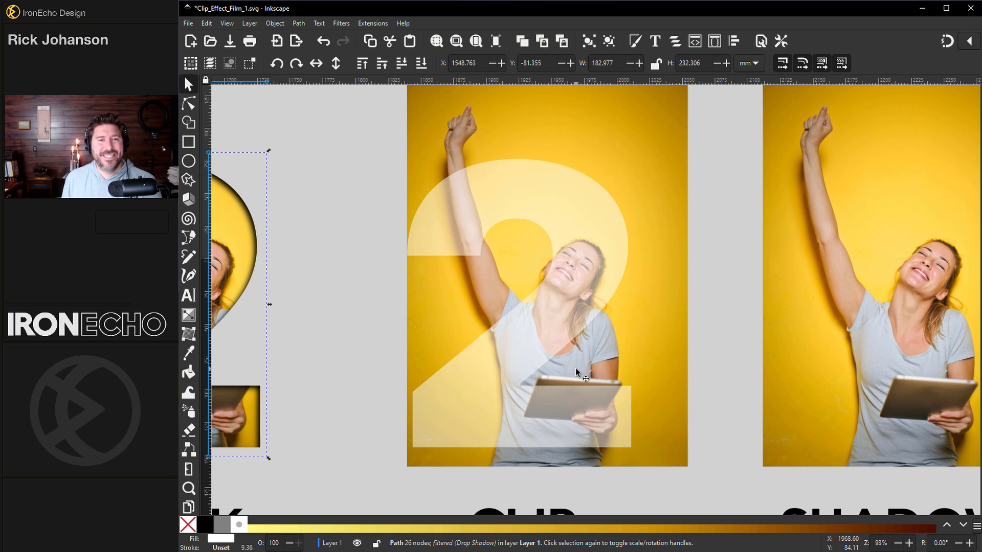
# - Select the green arm, mouth and tablet paths and union them into one path
pyautogui.click(189, 238)
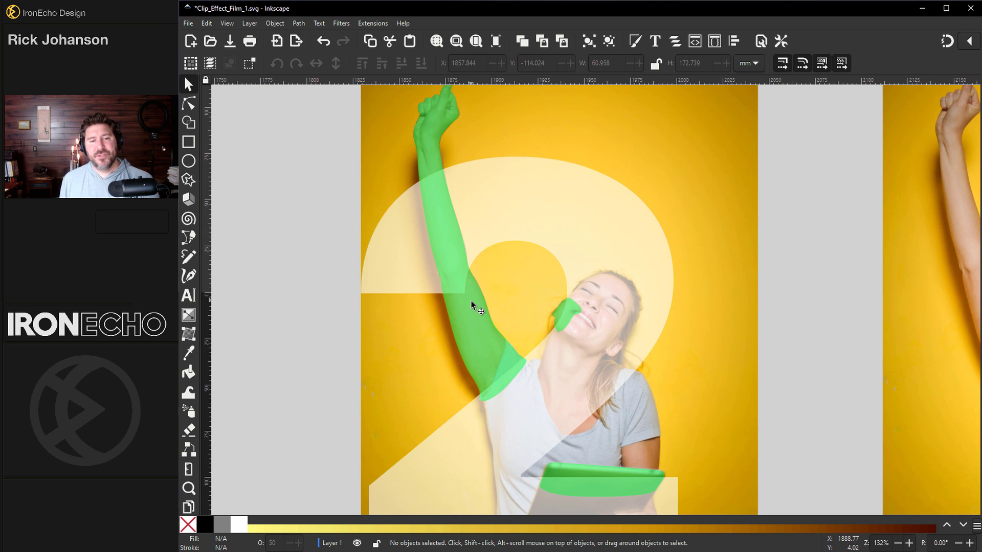
pyautogui.click(473, 301)
pyautogui.scroll(2, 446, 208)
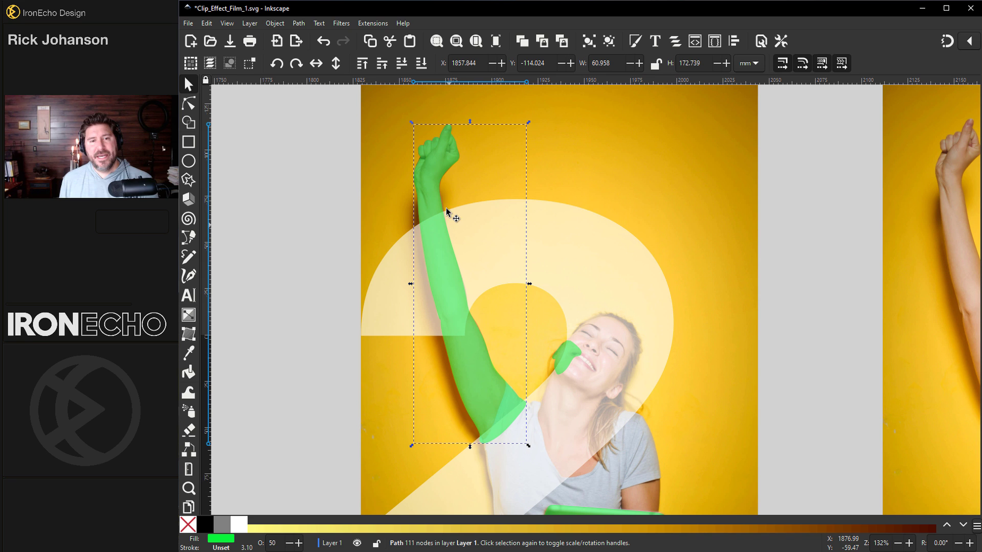
pyautogui.scroll(1, 554, 376)
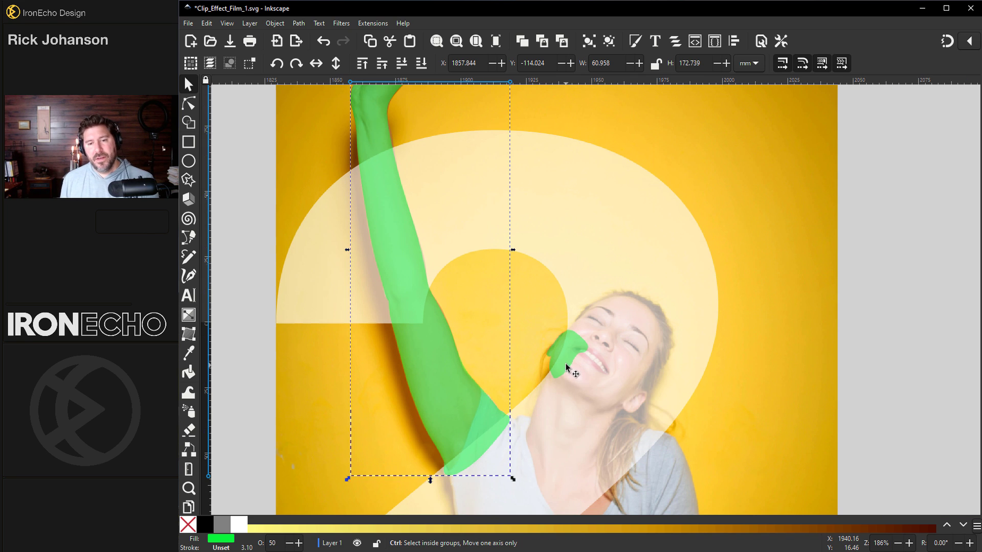
pyautogui.click(567, 355)
pyautogui.scroll(-10, 586, 376)
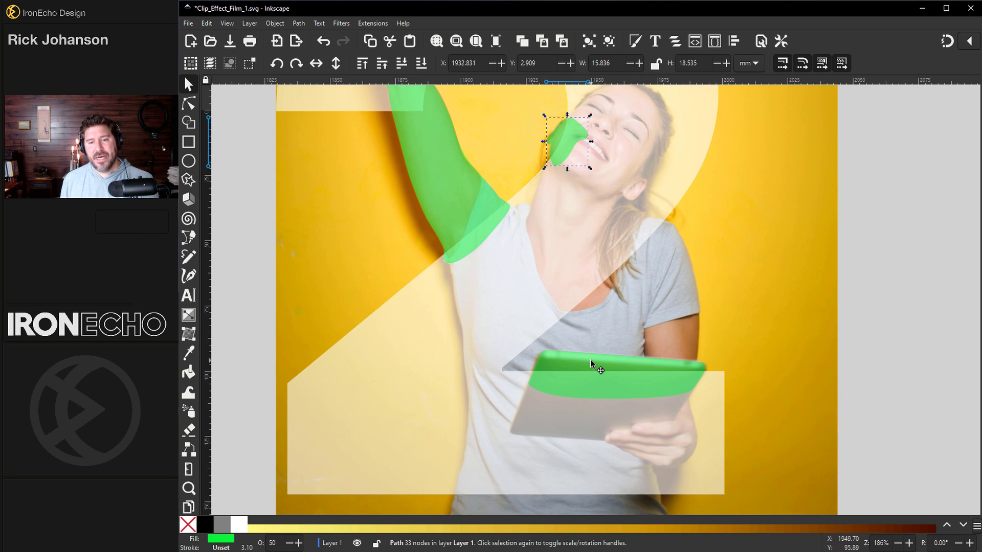
pyautogui.click(590, 363)
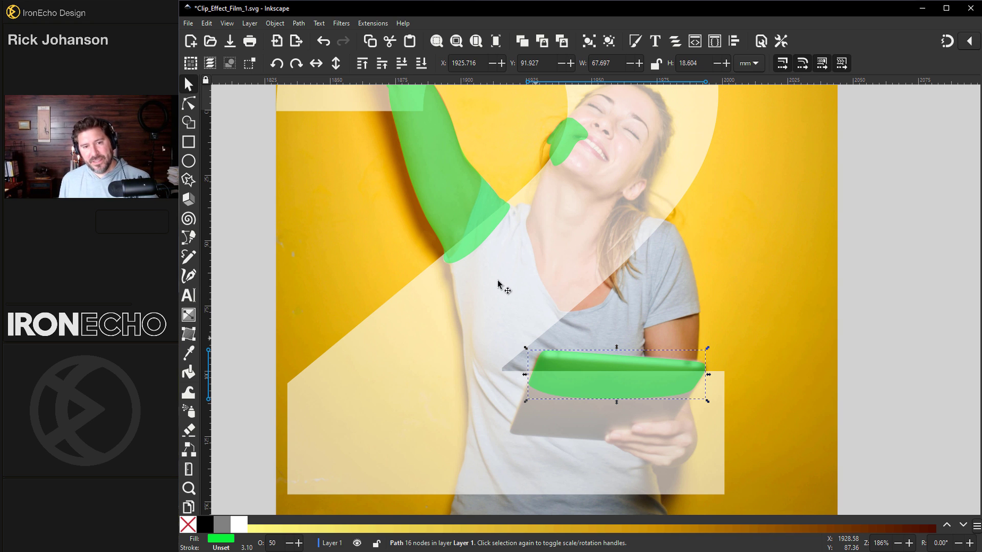
pyautogui.keyDown('shift'); pyautogui.click(462, 210); pyautogui.keyUp('shift')
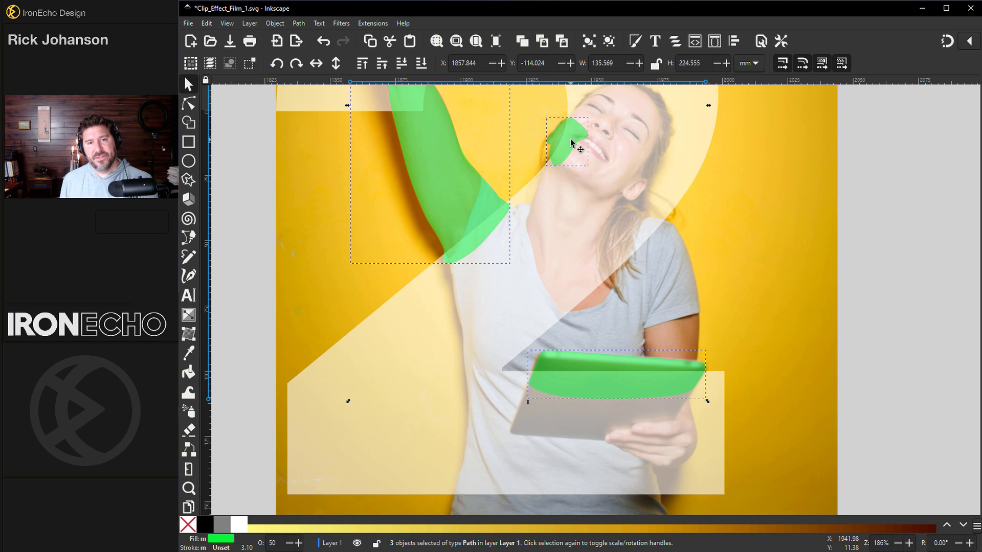
pyautogui.click(299, 23)
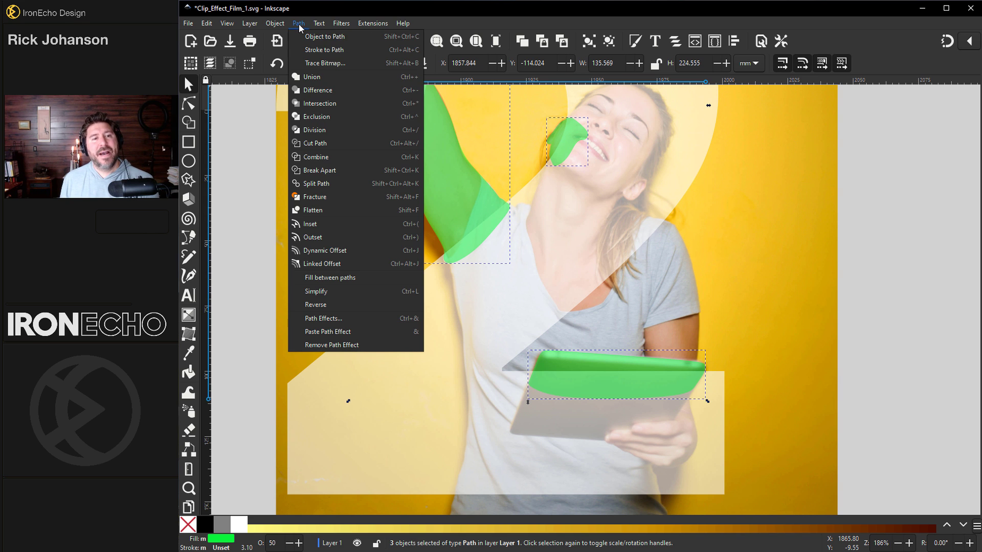
pyautogui.click(317, 78)
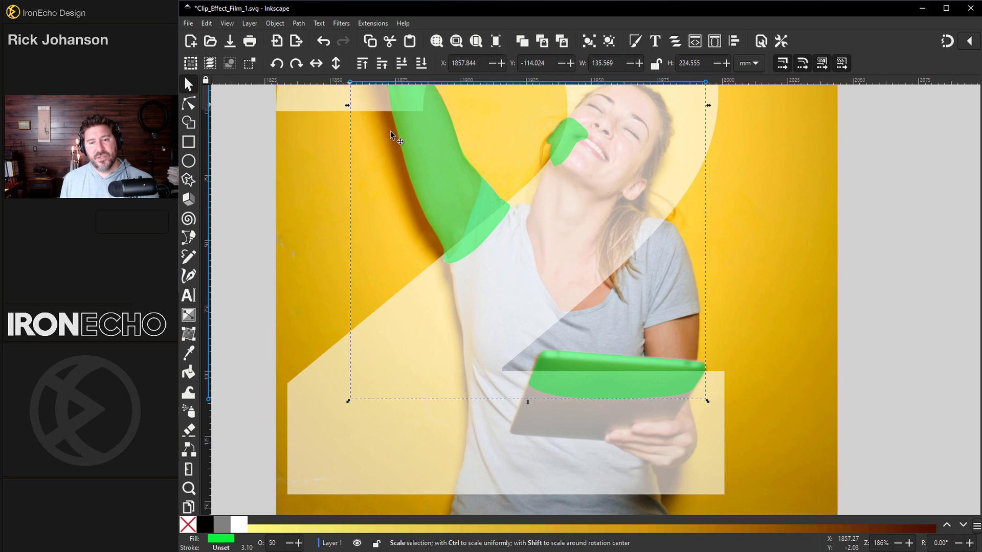
pyautogui.scroll(-4, 490, 204)
# - Delete the white 2 guide and clip the photo to the merged green path
pyautogui.press('Delete')
pyautogui.click(478, 202)
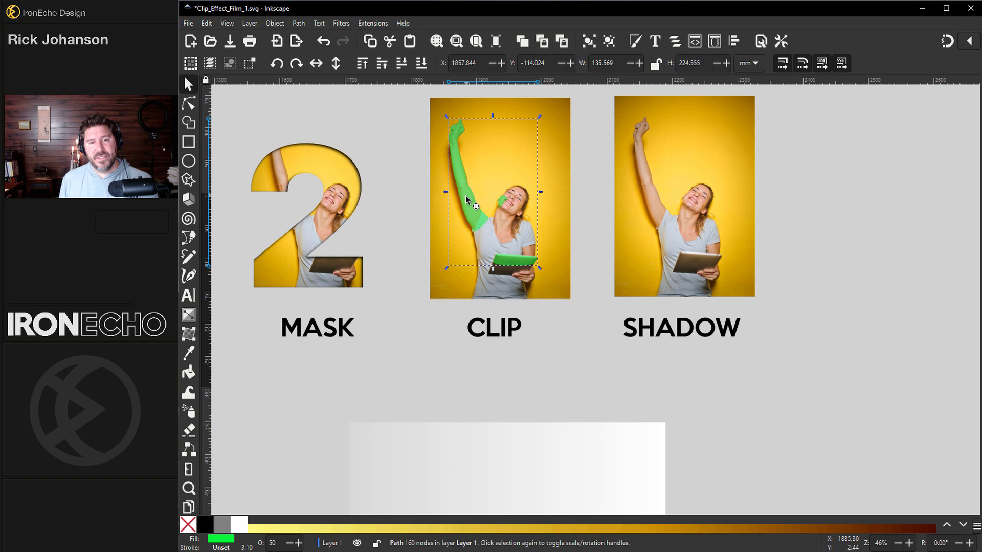
pyautogui.keyDown('shift'); pyautogui.click(557, 219); pyautogui.keyUp('shift')
pyautogui.click(280, 23)
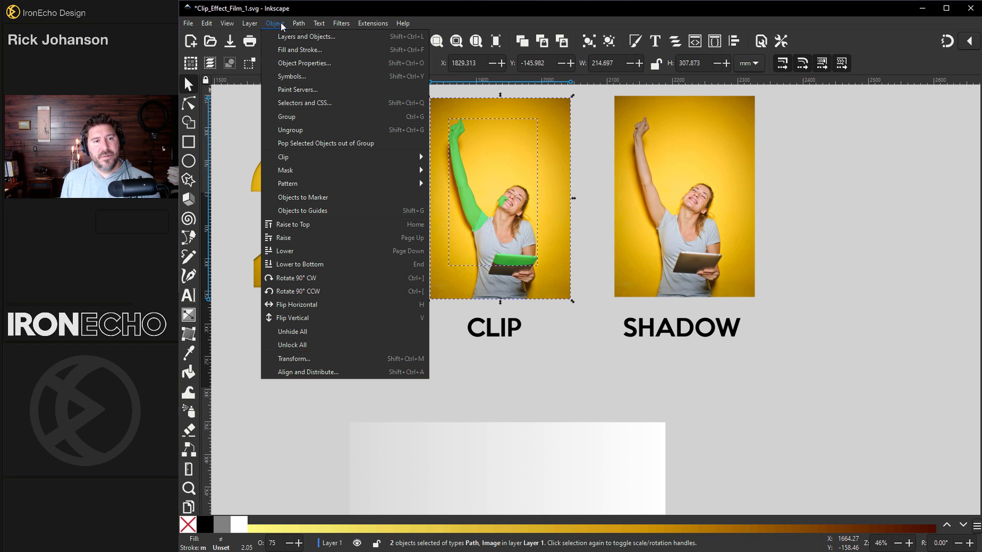
pyautogui.moveTo(302, 158)
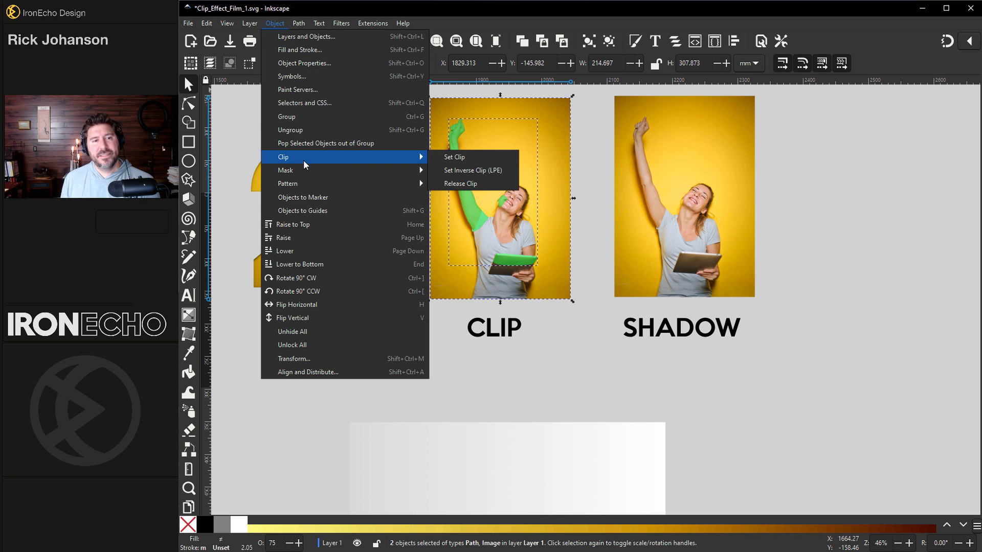
pyautogui.click(439, 157)
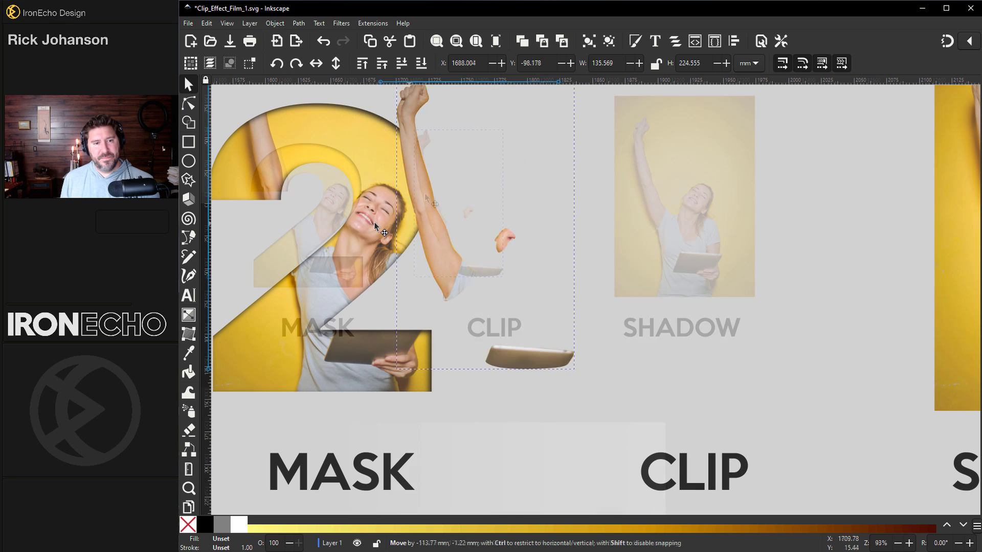
# - Move the clipped photo onto the yellow 2 and align it exactly
pyautogui.moveTo(373, 221); pyautogui.dragTo(272, 194)
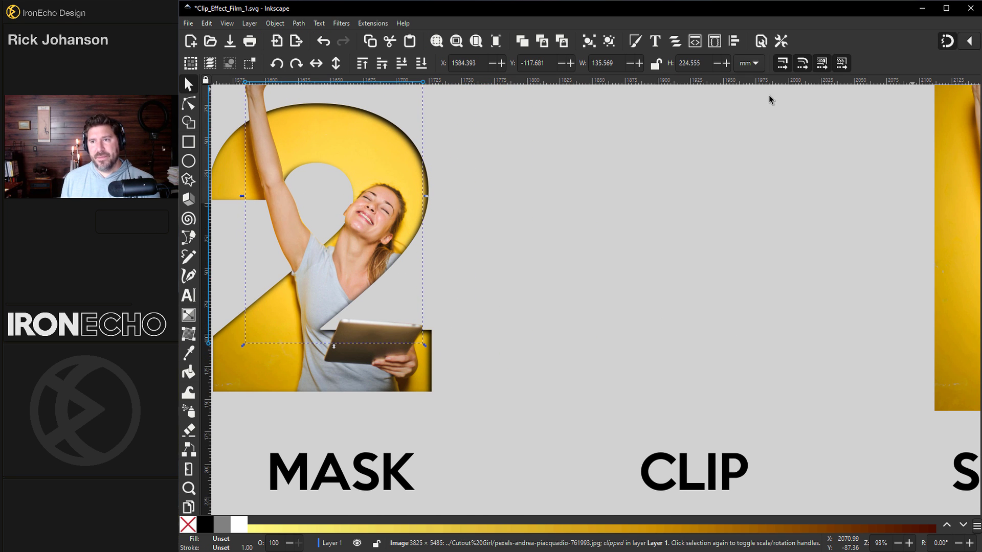
pyautogui.keyDown('ctrl'); pyautogui.scroll(3, 364, 207); pyautogui.keyUp('ctrl')
pyautogui.moveTo(300, 251); pyautogui.dragTo(299, 253)
pyautogui.press('Escape')
# - Select the yellow 2 with its clipped photo and drag them onto the light text panel
pyautogui.press('5')
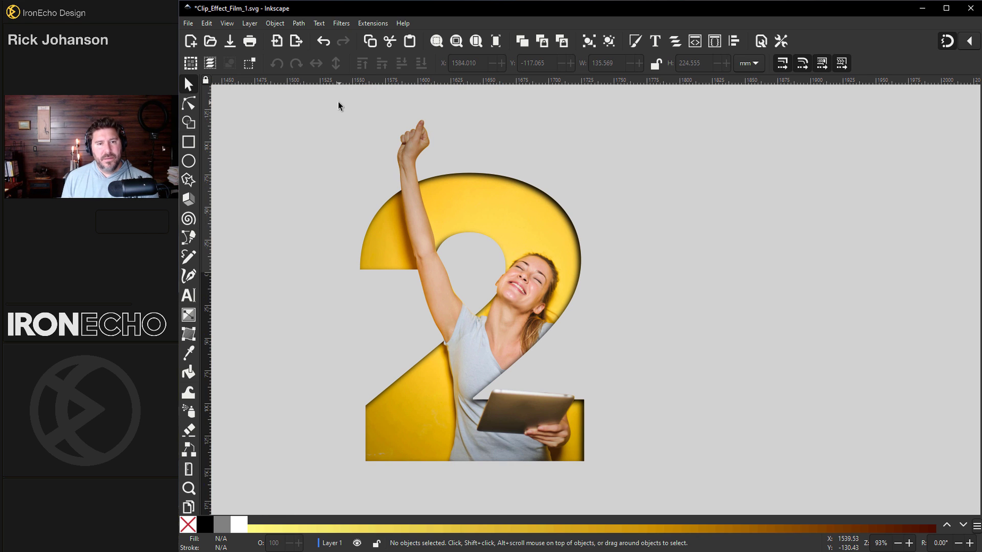
pyautogui.moveTo(338, 102); pyautogui.dragTo(660, 498)
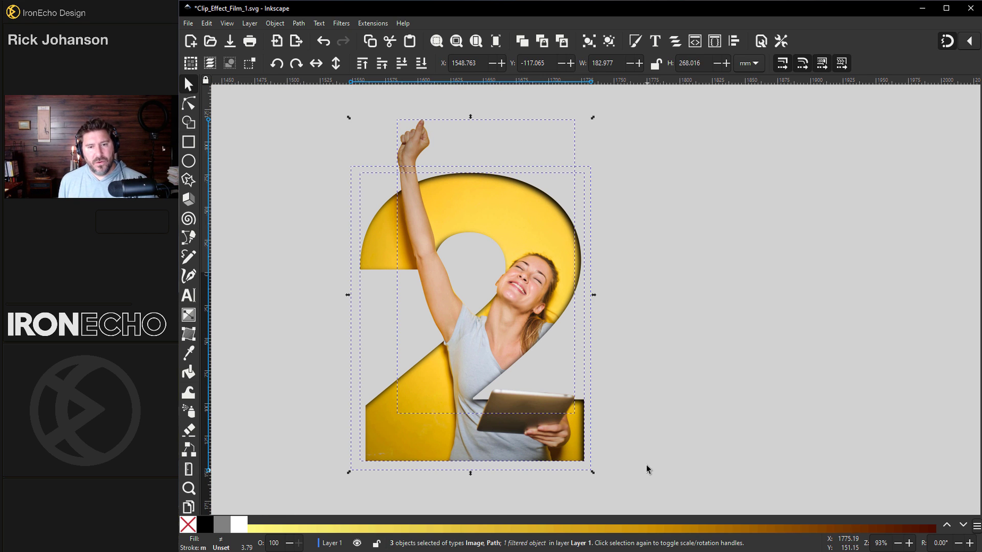
pyautogui.keyDown('ctrl'); pyautogui.scroll(-3, 646, 464); pyautogui.keyUp('ctrl')
pyautogui.scroll(-5, 630, 412)
pyautogui.moveTo(630, 299); pyautogui.dragTo(733, 475)
pyautogui.keyDown('ctrl'); pyautogui.scroll(4, 733, 467); pyautogui.keyUp('ctrl')
# - Fit the whole page in view and pick the clipped woman photo inside the group
pyautogui.press('Escape')
pyautogui.press('5')
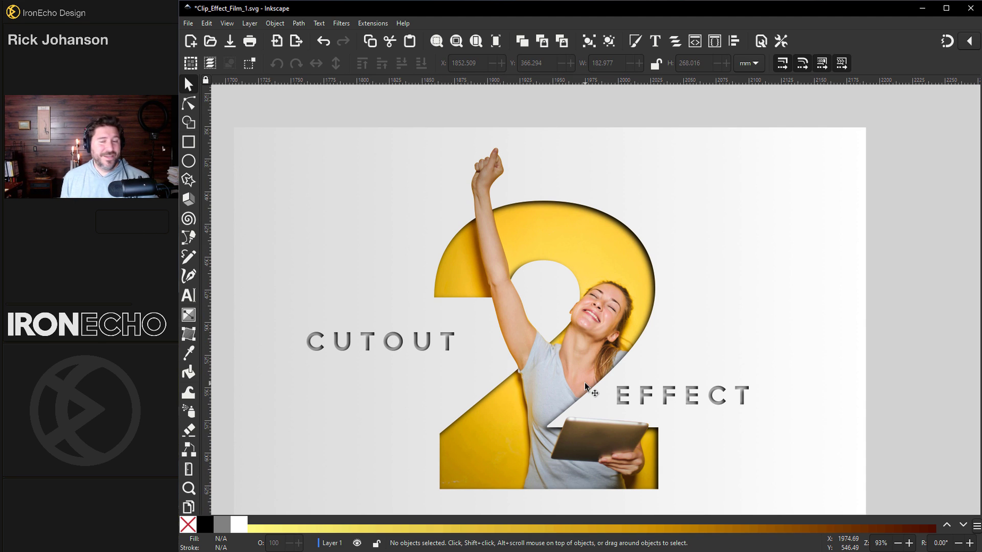
pyautogui.click(523, 329)
pyautogui.press('ctrl')
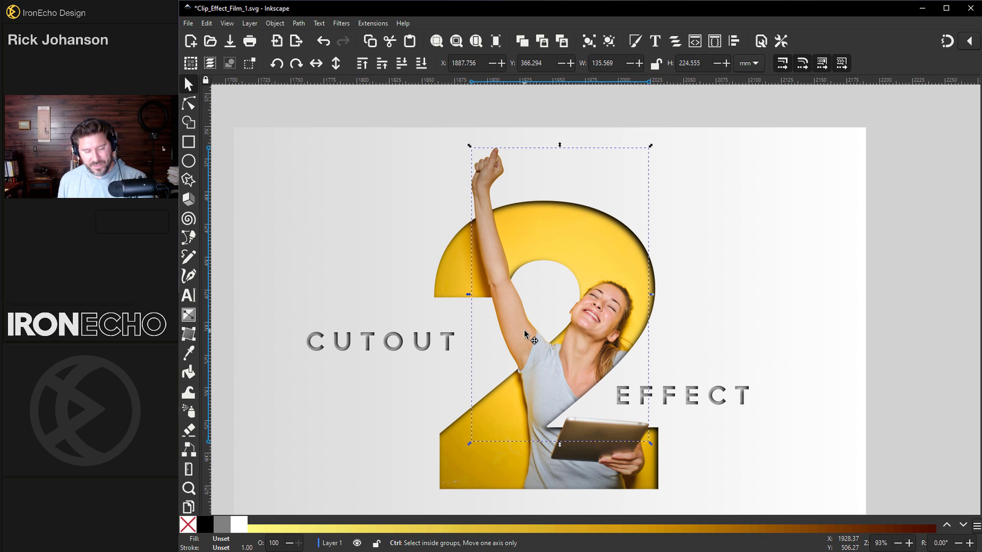
# - Pull the clipped photo piece aside and release its clip to recover the cutout shapes
pyautogui.moveTo(524, 330); pyautogui.dragTo(823, 277)
pyautogui.click(274, 23)
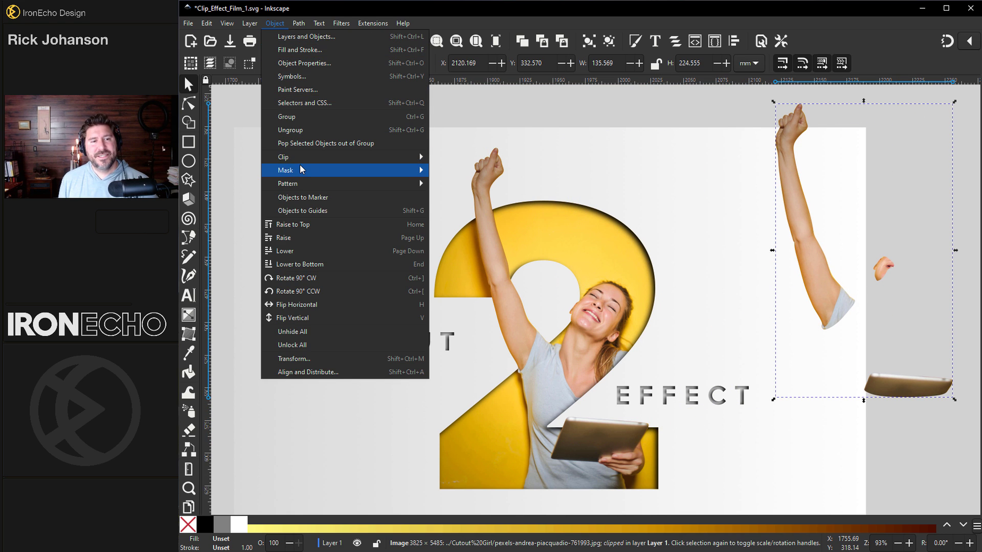
pyautogui.moveTo(301, 158)
pyautogui.click(449, 180)
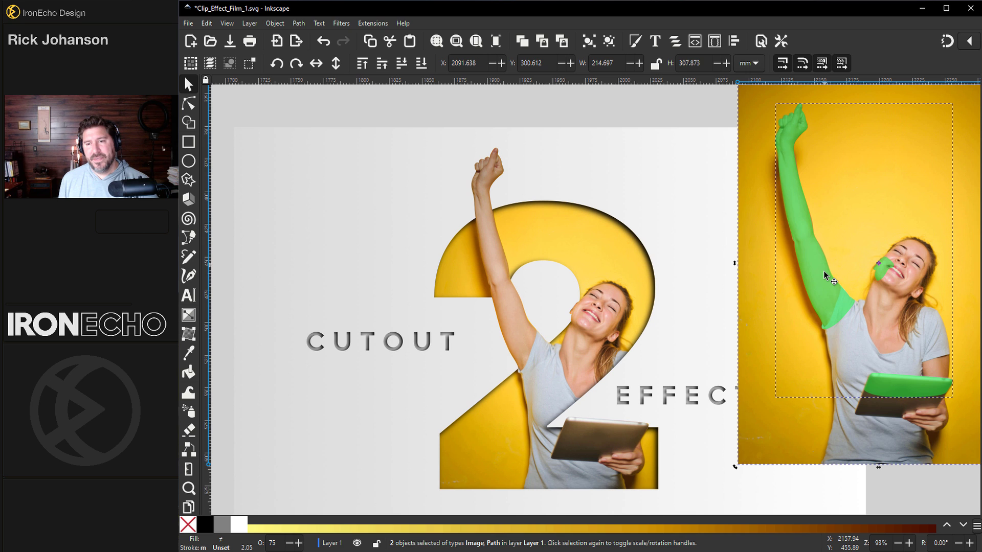
# - Delete the released photo and place the black shapes over the arm, chin and tablet
pyautogui.moveTo(823, 271); pyautogui.dragTo(783, 311)
pyautogui.press('Delete')
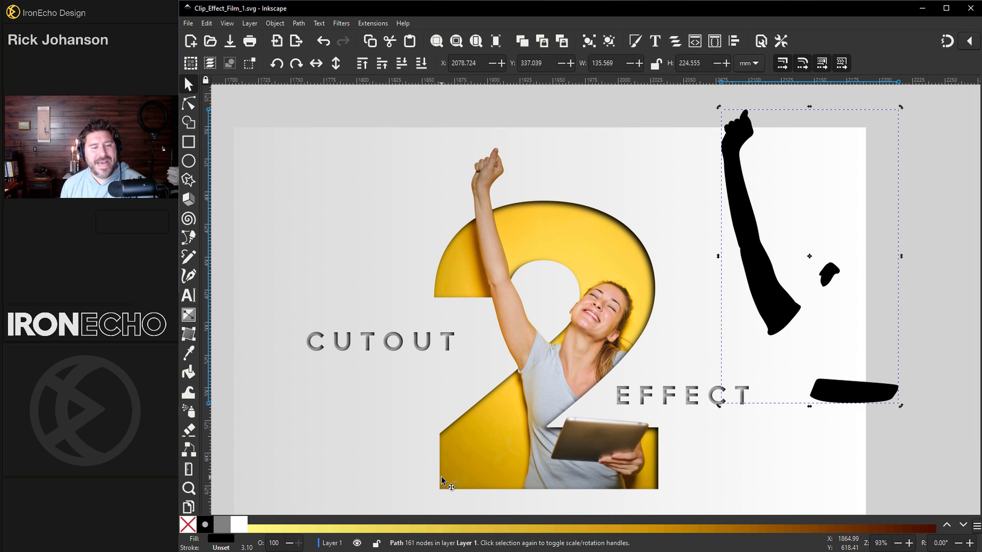
pyautogui.moveTo(759, 281); pyautogui.dragTo(502, 316)
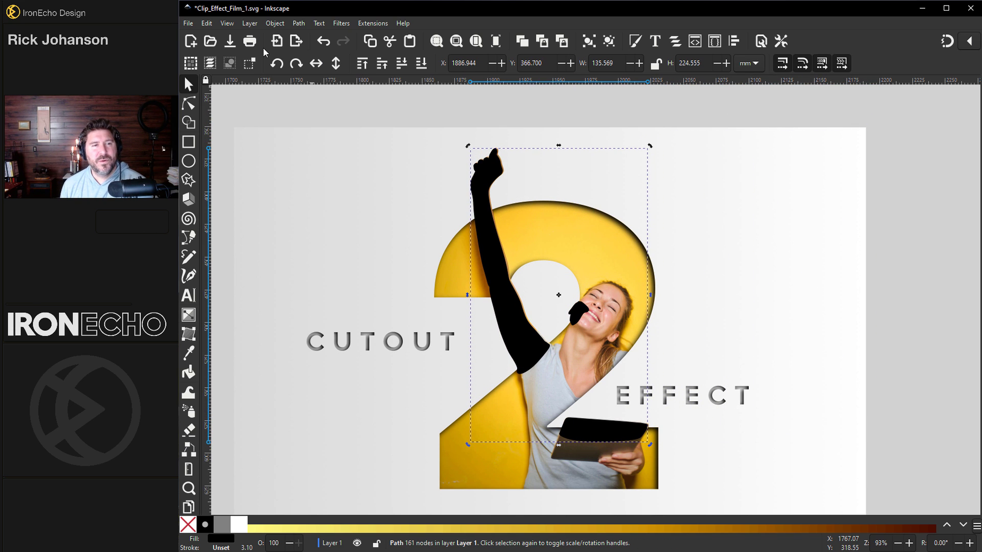
# - Give the black silhouette 11.9% blur and 58% opacity, then lower it behind the photo
pyautogui.click(274, 23)
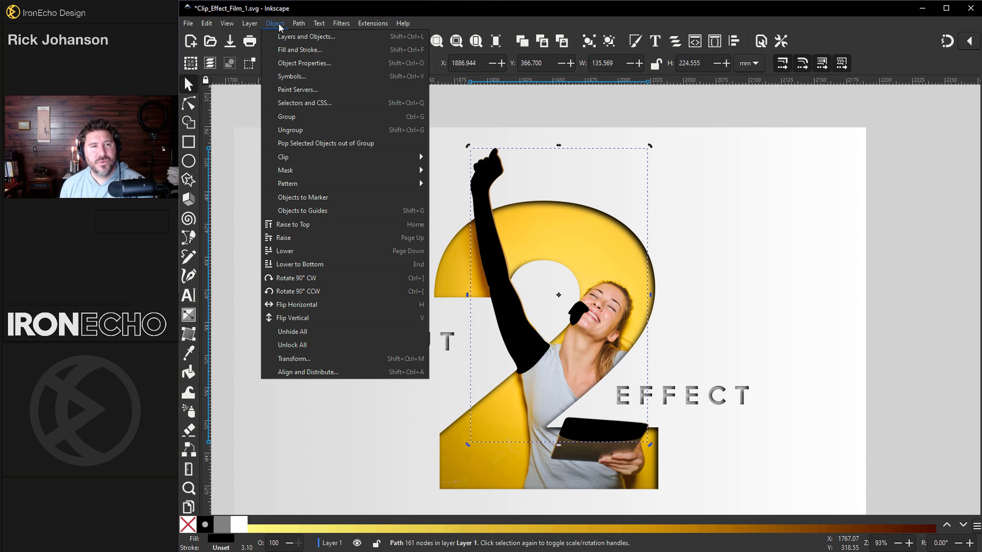
pyautogui.click(297, 57)
pyautogui.moveTo(823, 488); pyautogui.dragTo(888, 502)
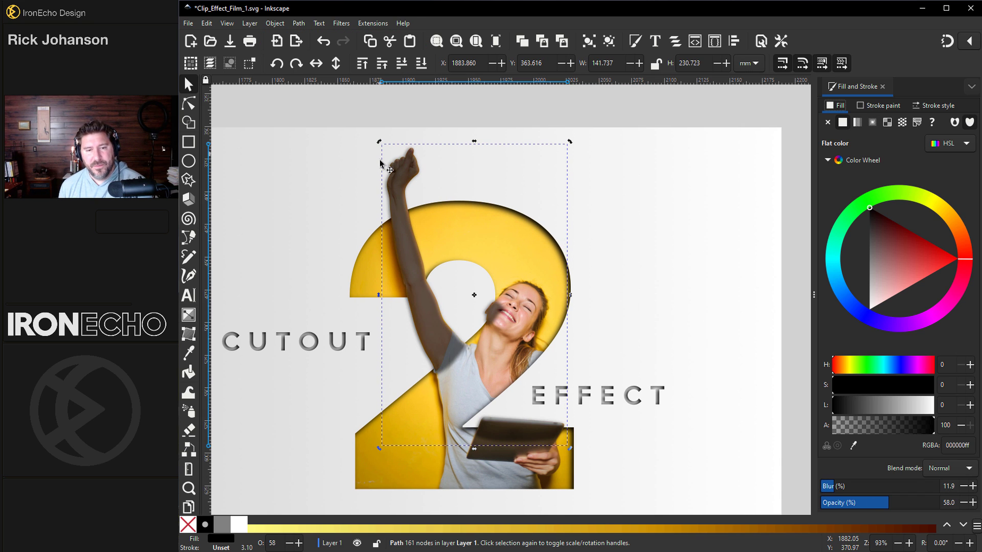
pyautogui.click(401, 64)
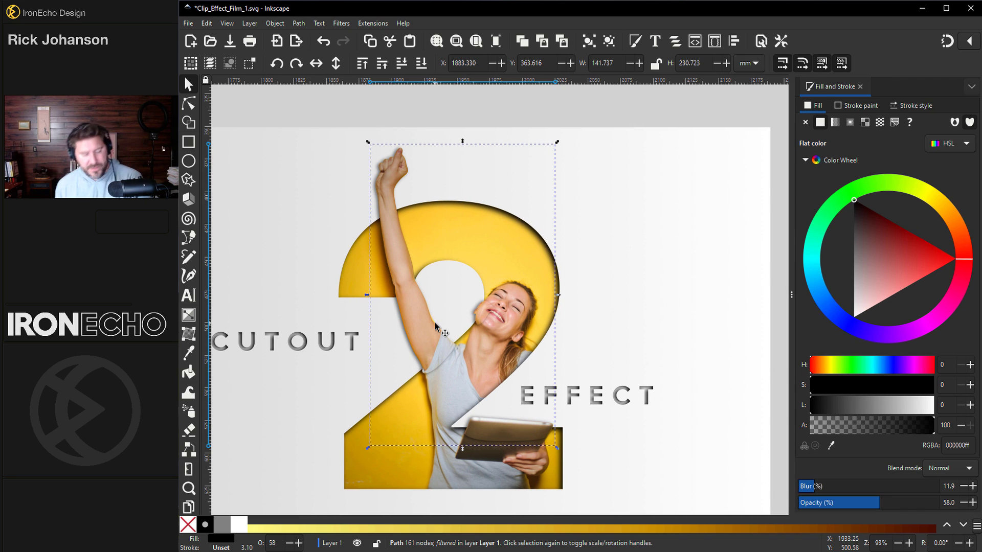
pyautogui.keyDown('ctrl'); pyautogui.scroll(4, 482, 318); pyautogui.keyUp('ctrl')
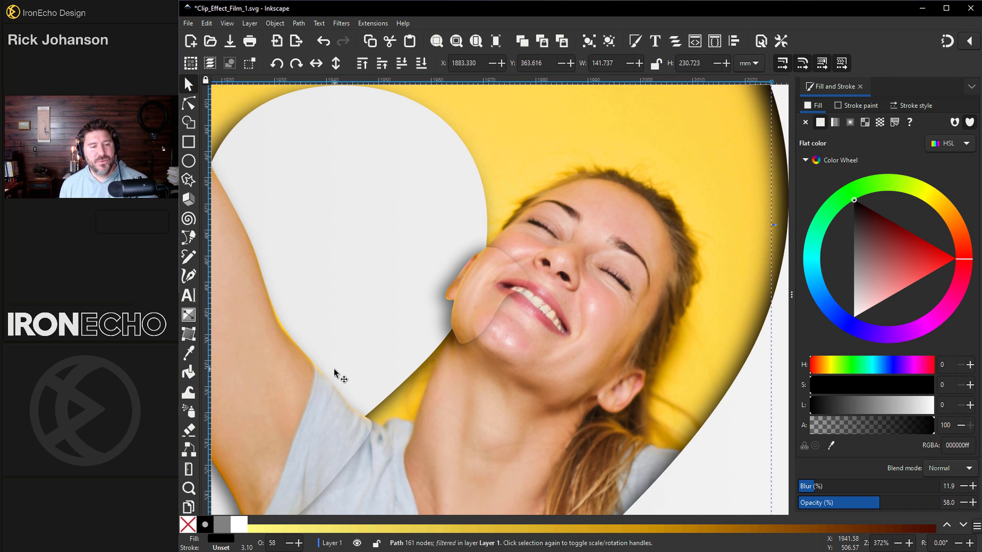
# - With the Eraser in Clip mode, remove shadow beside the nose, below the chin and along the tablet edge
pyautogui.click(189, 432)
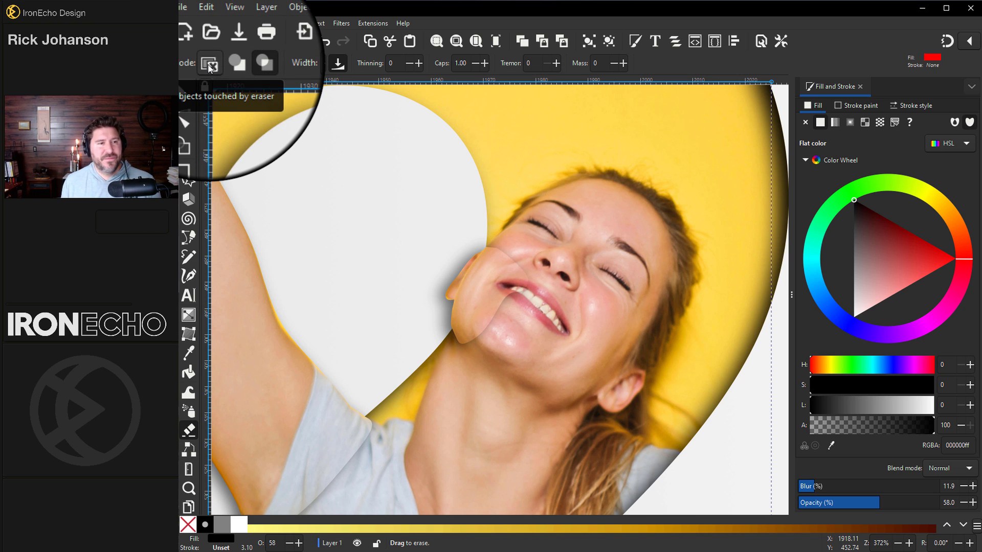
pyautogui.click(248, 64)
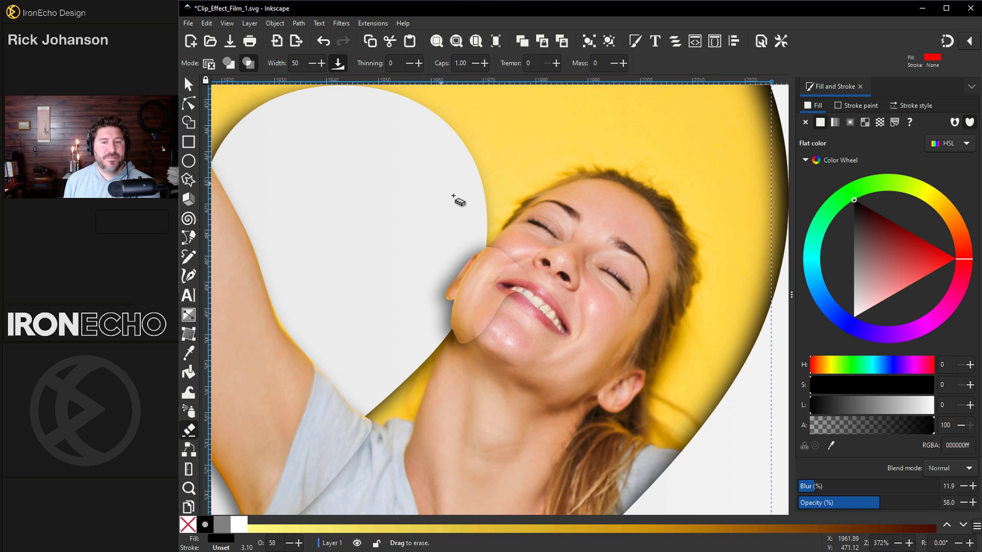
pyautogui.moveTo(517, 236)
pyautogui.mouseDown()
pyautogui.moveTo(516, 277)
pyautogui.moveTo(482, 345)
pyautogui.mouseUp()
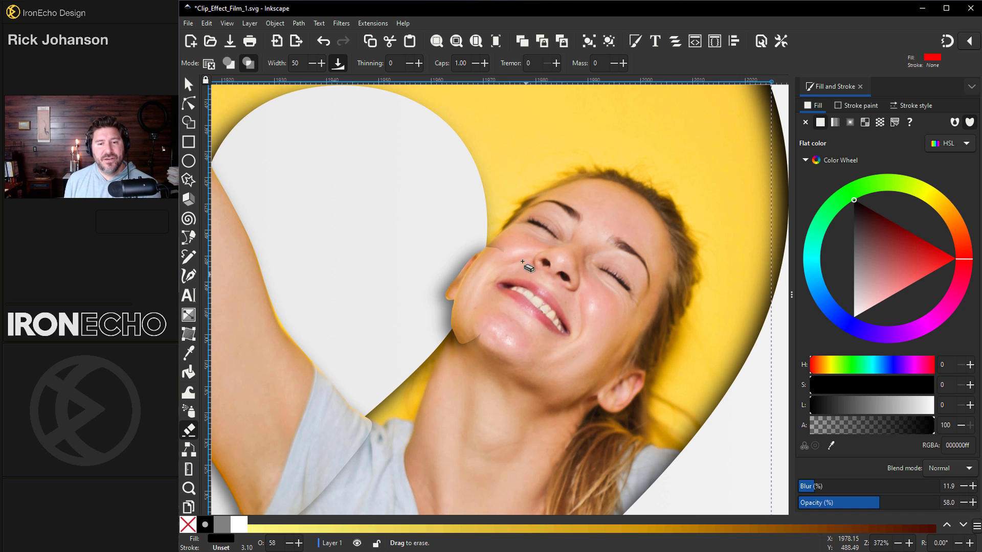
pyautogui.moveTo(524, 250); pyautogui.dragTo(490, 258)
pyautogui.moveTo(498, 324); pyautogui.dragTo(468, 353)
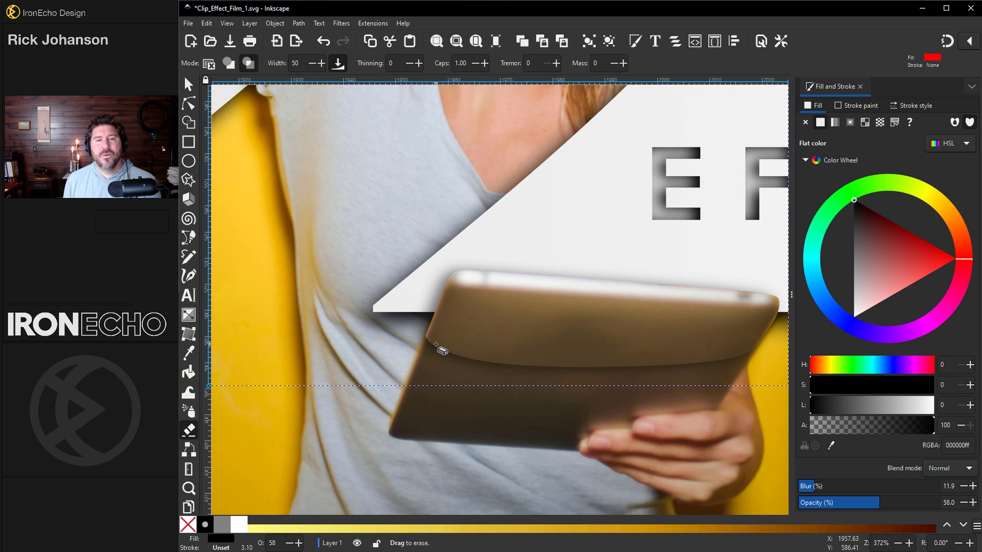
pyautogui.moveTo(436, 345)
pyautogui.mouseDown()
pyautogui.moveTo(478, 360)
pyautogui.moveTo(650, 364)
pyautogui.moveTo(757, 340)
pyautogui.moveTo(769, 350)
pyautogui.moveTo(547, 366)
pyautogui.moveTo(759, 375)
pyautogui.moveTo(433, 413)
pyautogui.mouseUp()
pyautogui.moveTo(433, 413); pyautogui.dragTo(433, 413)
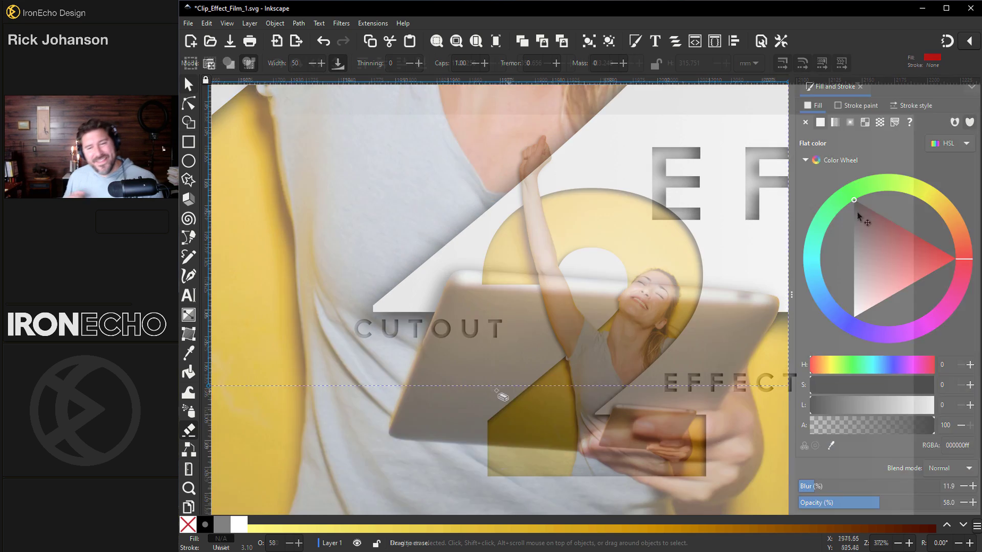